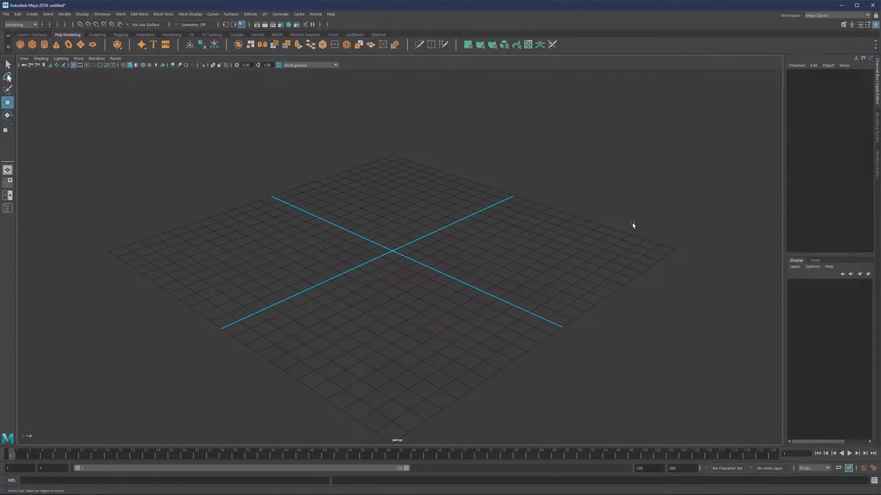
- Show the Modeling Toolkit, and try out the custom viewport-only workspace before returning to the Maya Classic workspace
{"action": "left_click", "coordinate": [876, 124]}
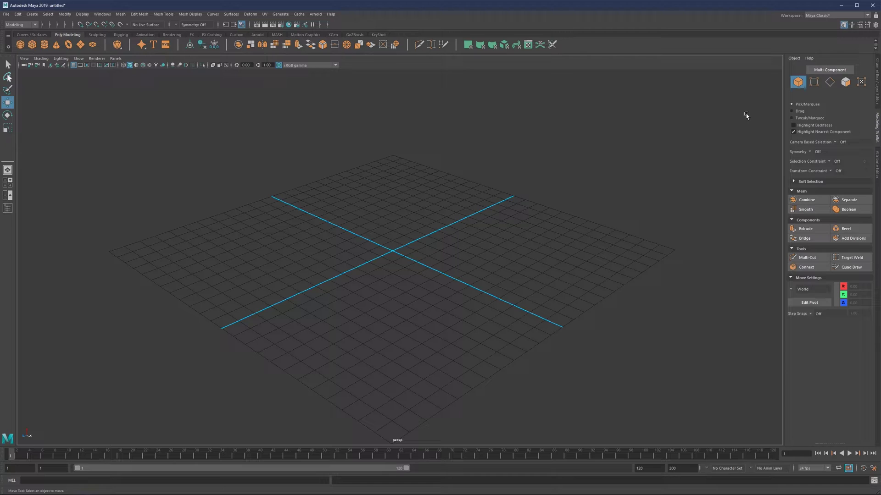
{"action": "left_click", "coordinate": [829, 17]}
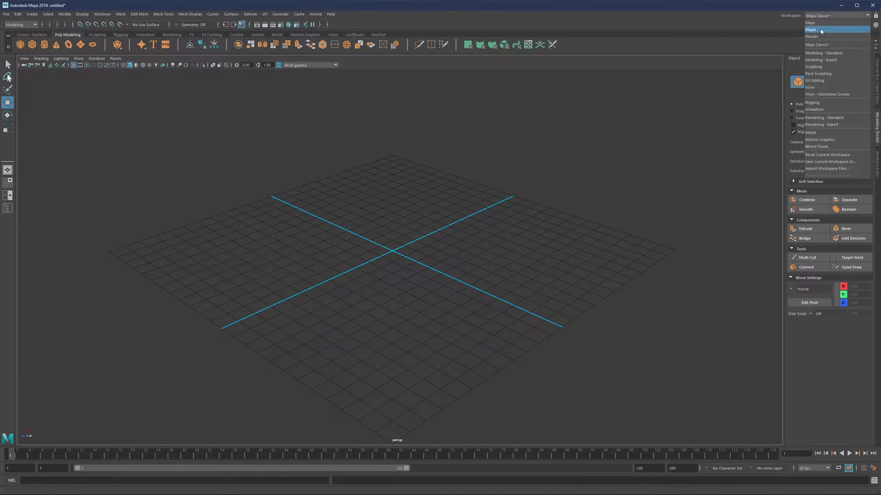
{"action": "left_click", "coordinate": [821, 31]}
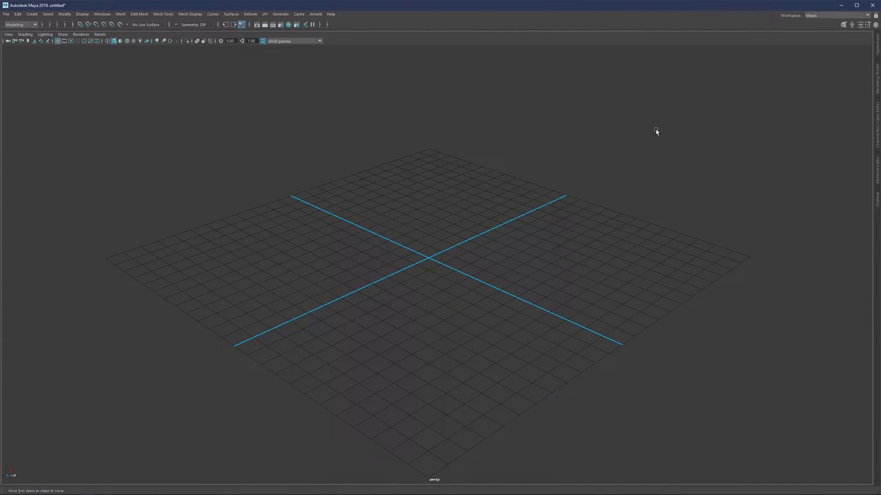
{"action": "left_click", "coordinate": [820, 17]}
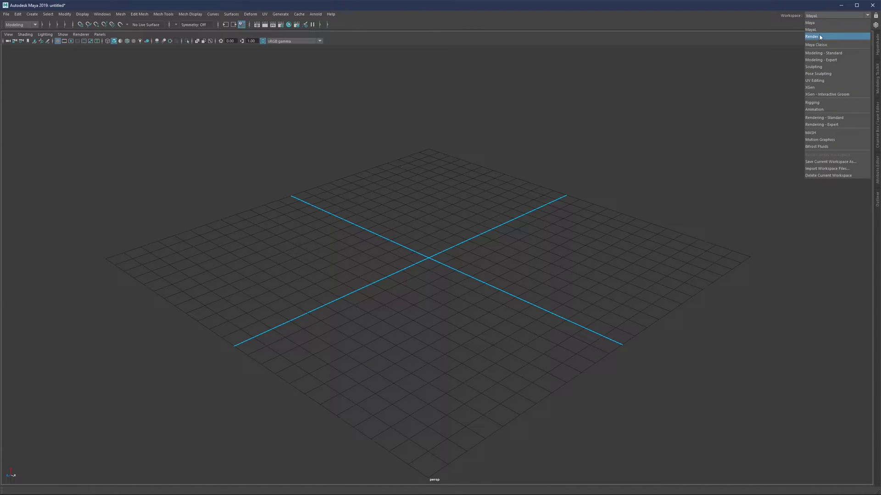
{"action": "left_click", "coordinate": [826, 45]}
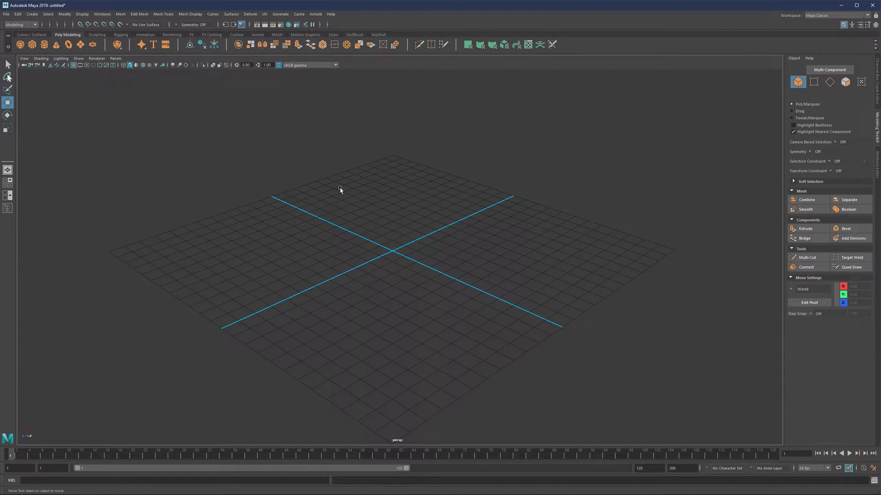
- Open the Color Settings and slightly lighten the Background color of the 3D Views
{"action": "left_click", "coordinate": [102, 14]}
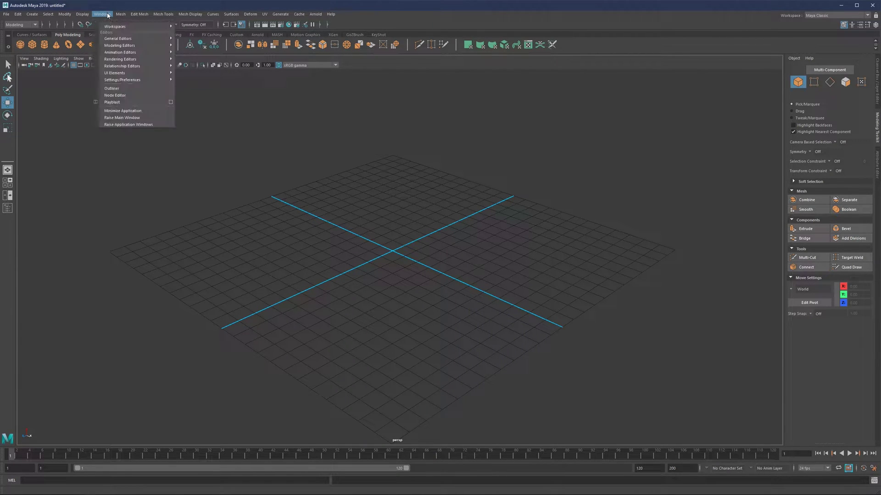
{"action": "mouse_move", "coordinate": [147, 80]}
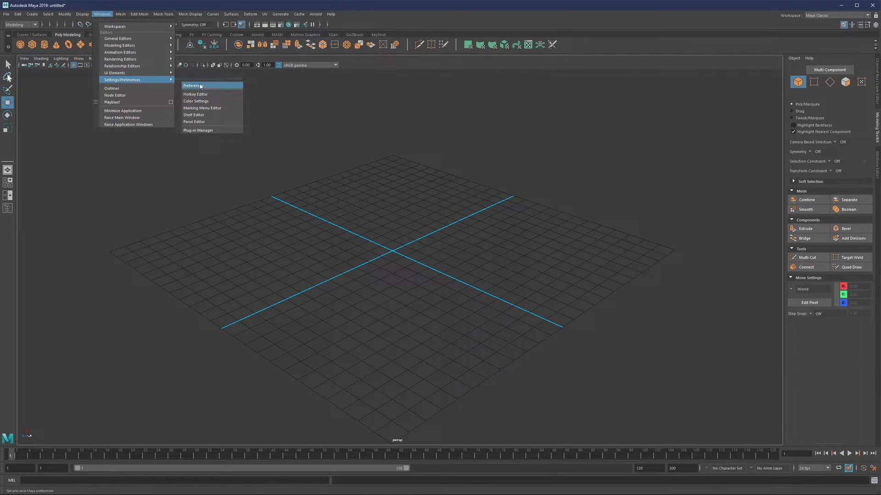
{"action": "left_click", "coordinate": [204, 101]}
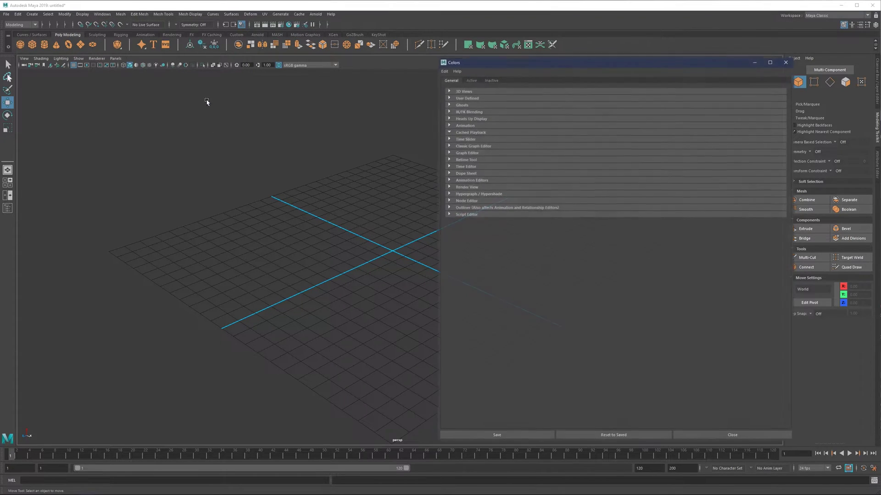
{"action": "left_click_drag", "start_coordinate": [544, 63], "coordinate": [398, 59]}
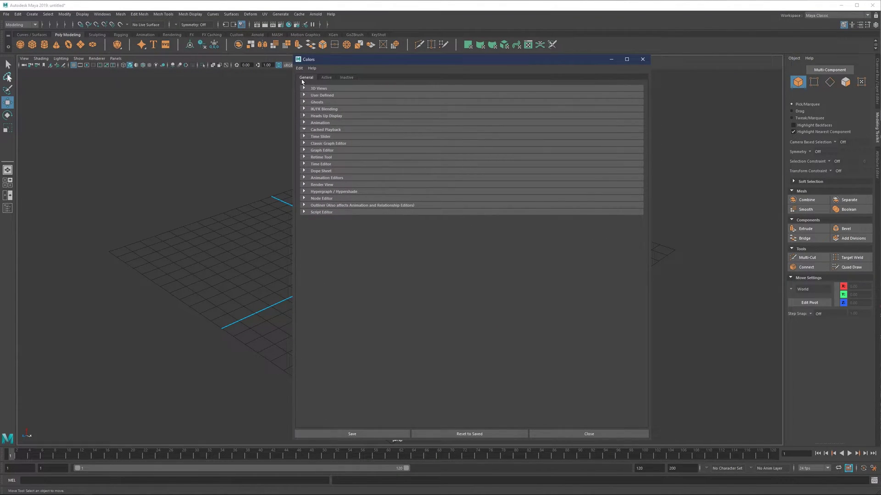
{"action": "left_click", "coordinate": [317, 88]}
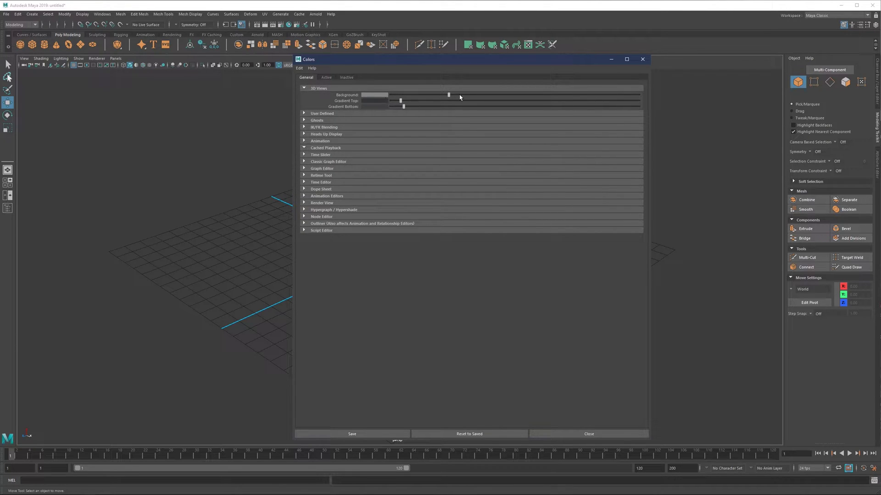
{"action": "left_click_drag", "start_coordinate": [448, 94], "coordinate": [454, 95]}
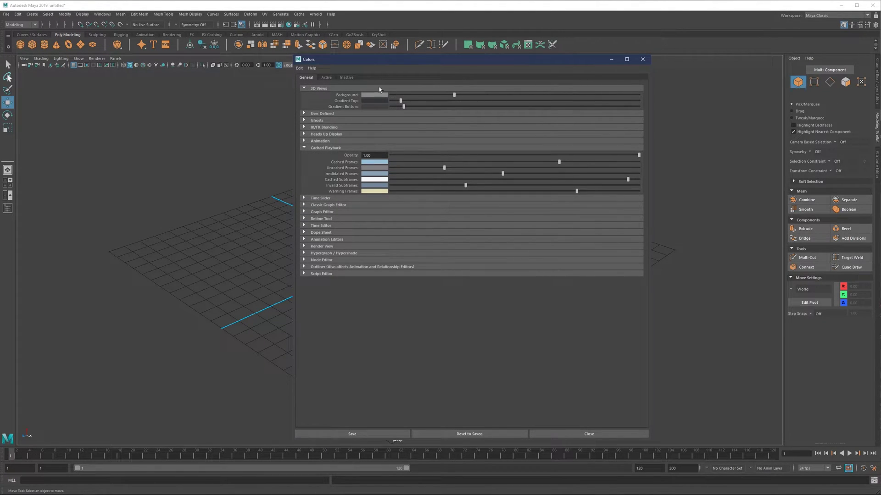
- Examine the active color categories General, Objects, Components, Deformers and Manipulators
{"action": "left_click", "coordinate": [326, 77]}
{"action": "left_click", "coordinate": [317, 104]}
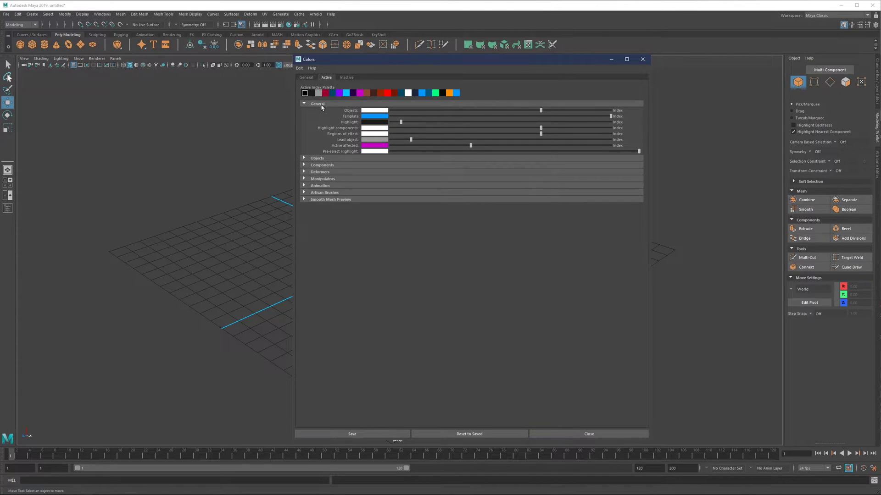
{"action": "left_click", "coordinate": [314, 158]}
{"action": "left_click", "coordinate": [324, 158]}
{"action": "left_click", "coordinate": [331, 165]}
{"action": "left_click", "coordinate": [326, 278]}
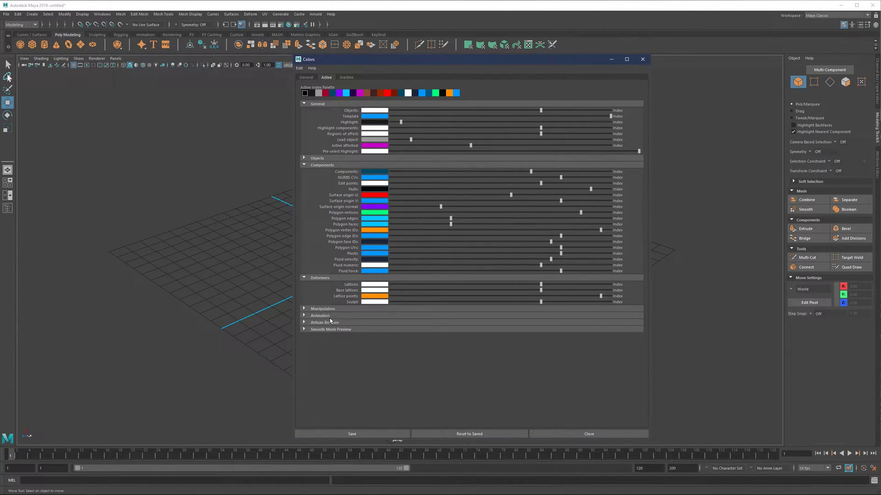
{"action": "left_click", "coordinate": [325, 309]}
- Look through the inactive color categories, including General, Modeling, Objects, Components and Animation
{"action": "left_click", "coordinate": [346, 77]}
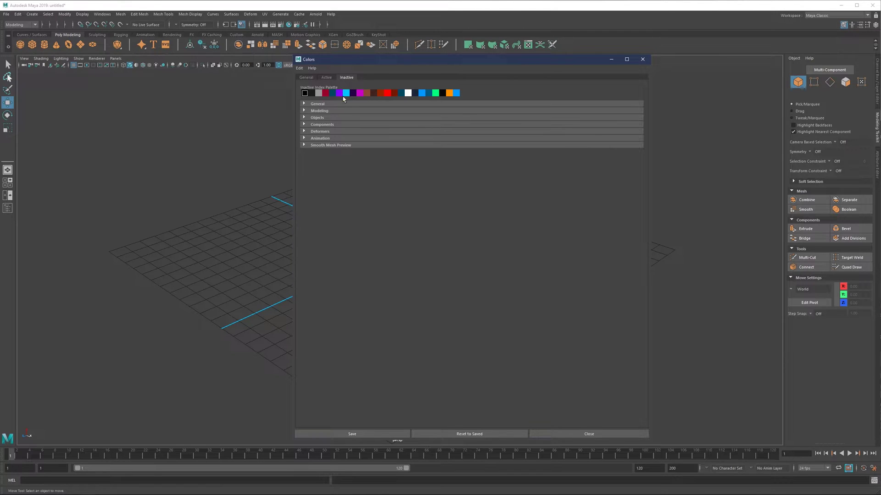
{"action": "left_click", "coordinate": [317, 104]}
{"action": "left_click", "coordinate": [321, 146]}
{"action": "left_click", "coordinate": [324, 207]}
{"action": "left_click", "coordinate": [324, 207]}
{"action": "left_click", "coordinate": [324, 208]}
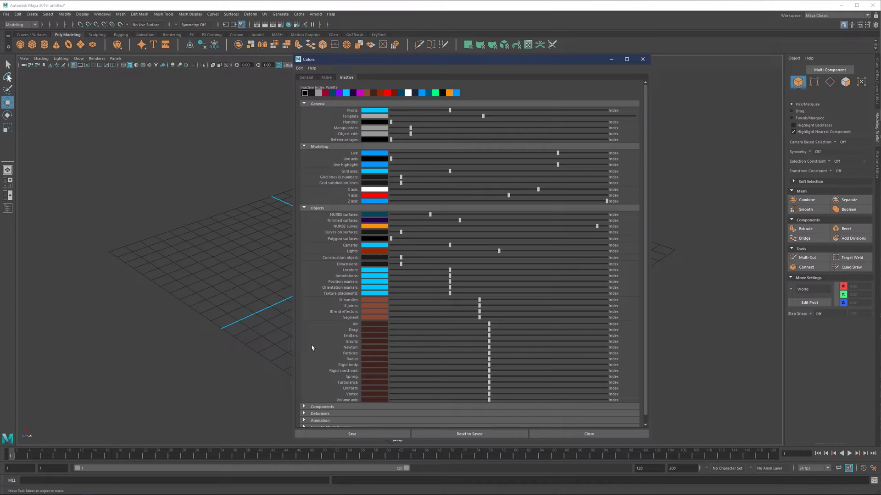
{"action": "left_click", "coordinate": [322, 407]}
{"action": "scroll", "coordinate": [324, 289], "scroll_direction": "down", "scroll_amount": 3}
{"action": "scroll", "coordinate": [328, 327], "scroll_direction": "down", "scroll_amount": 1}
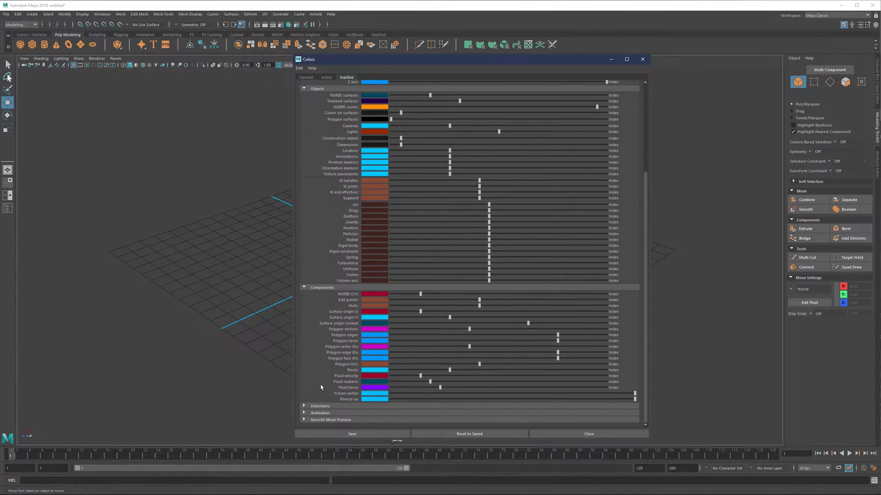
{"action": "left_click", "coordinate": [324, 413]}
{"action": "scroll", "coordinate": [325, 404], "scroll_direction": "down", "scroll_amount": 1}
{"action": "scroll", "coordinate": [332, 255], "scroll_direction": "up", "scroll_amount": 15}
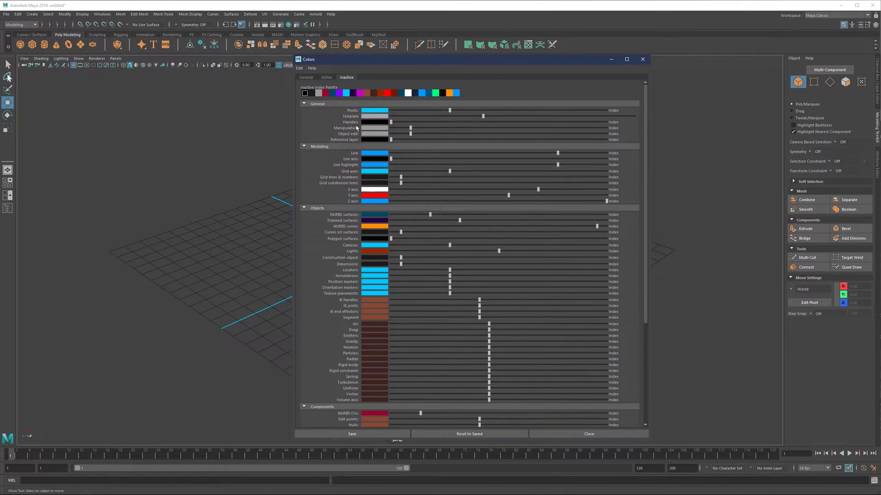
- Return to the active color settings and move the Colors window aside to uncover the viewport
{"action": "left_click", "coordinate": [308, 77]}
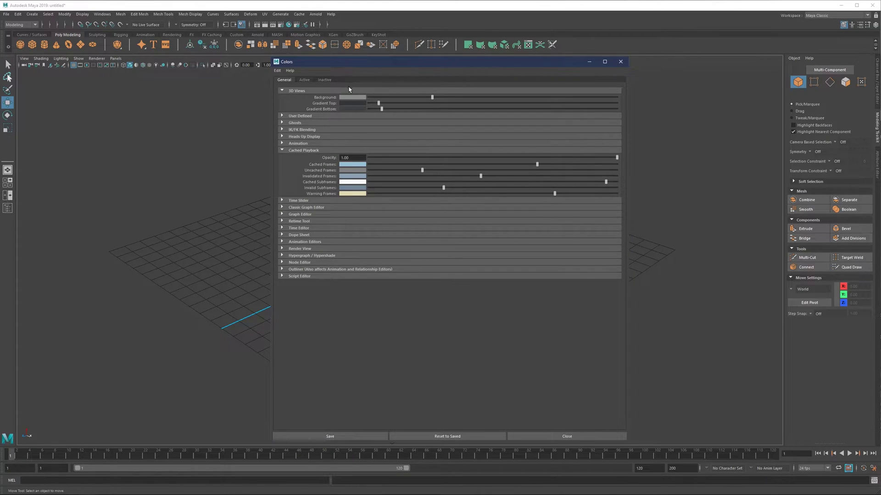
{"action": "left_click", "coordinate": [304, 80]}
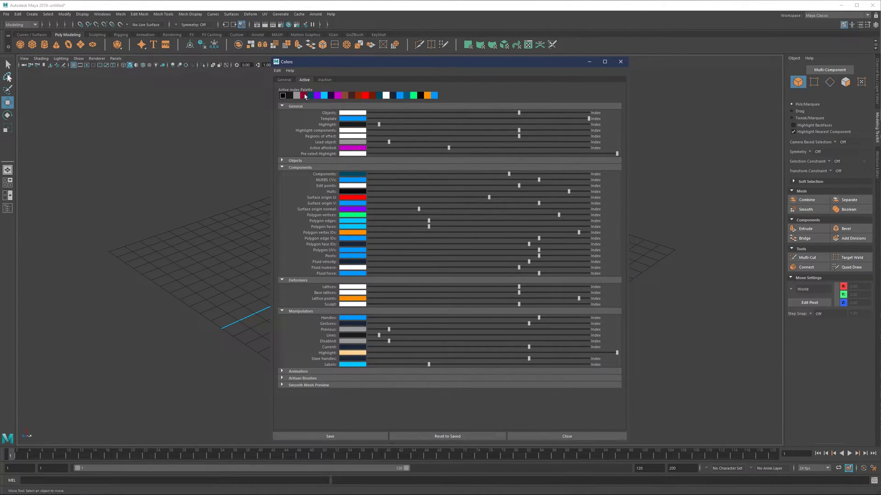
{"action": "left_click", "coordinate": [326, 81]}
{"action": "left_click", "coordinate": [303, 81]}
{"action": "left_click_drag", "start_coordinate": [430, 63], "coordinate": [604, 53]}
- Create a polygon sphere at the grid center and scale it up uniformly to about 5.73
{"action": "right_click_drag", "start_coordinate": [351, 211], "coordinate": [384, 210], "text": "shift"}
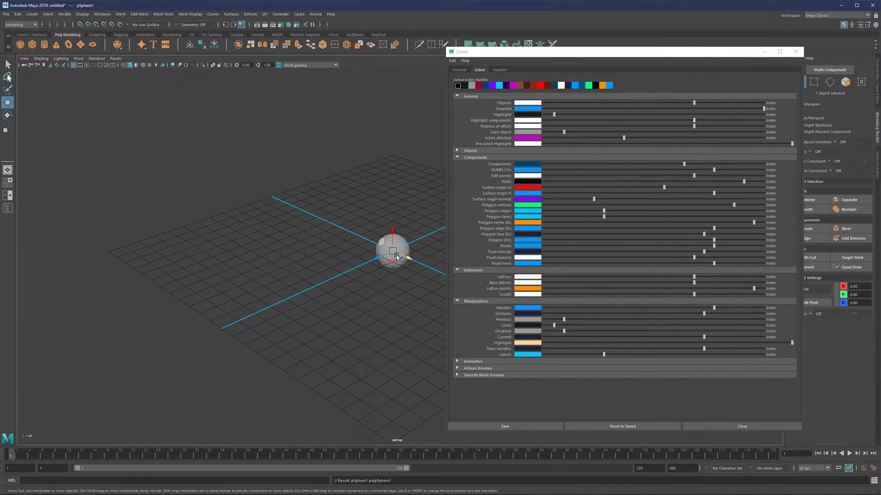
{"action": "key", "text": "r"}
{"action": "left_click_drag", "start_coordinate": [395, 252], "coordinate": [518, 198]}
- Switch the sphere to vertex mode and select the vertices on about half of it
{"action": "right_click_drag", "start_coordinate": [381, 204], "coordinate": [344, 205]}
{"action": "left_click_drag", "start_coordinate": [288, 166], "coordinate": [367, 351]}
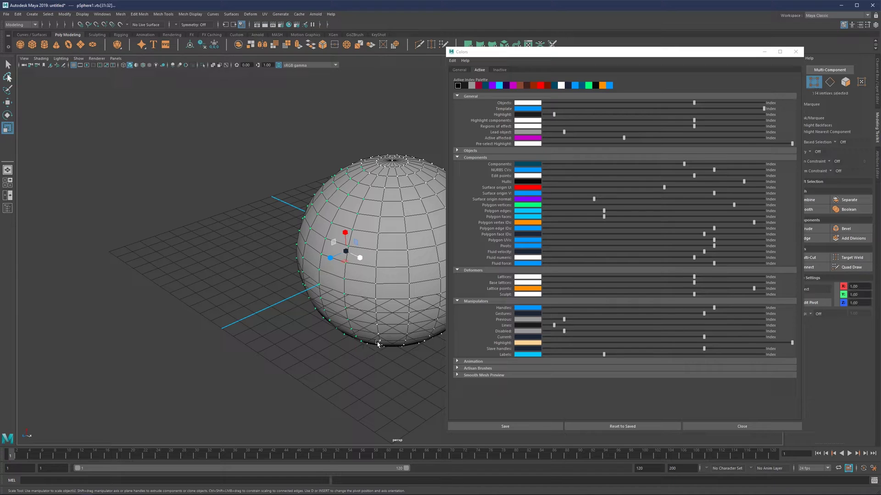
{"action": "left_click_drag", "start_coordinate": [236, 126], "coordinate": [386, 369]}
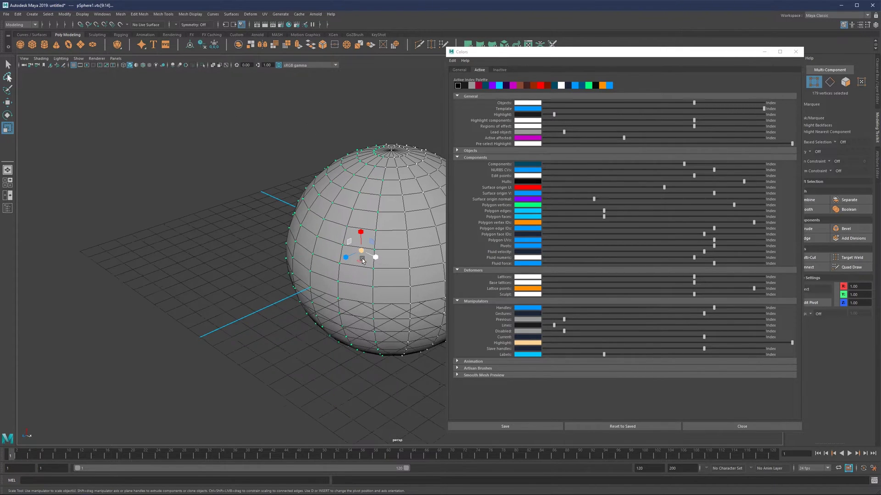
{"action": "scroll", "coordinate": [294, 222], "scroll_direction": "up", "scroll_amount": 8}
{"action": "scroll", "coordinate": [294, 222], "scroll_direction": "down", "scroll_amount": 4}
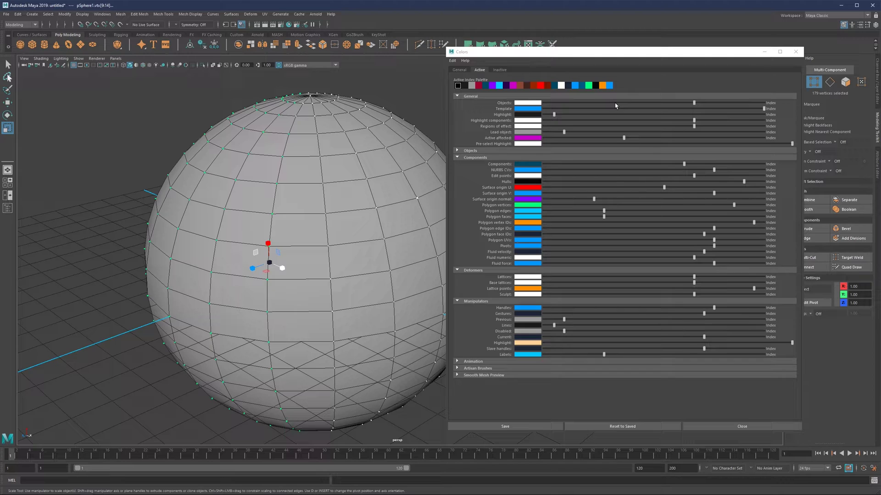
- Inspect the green swatch of the active palette and try red as the active Polygon vertices color
{"action": "left_click", "coordinate": [589, 86]}
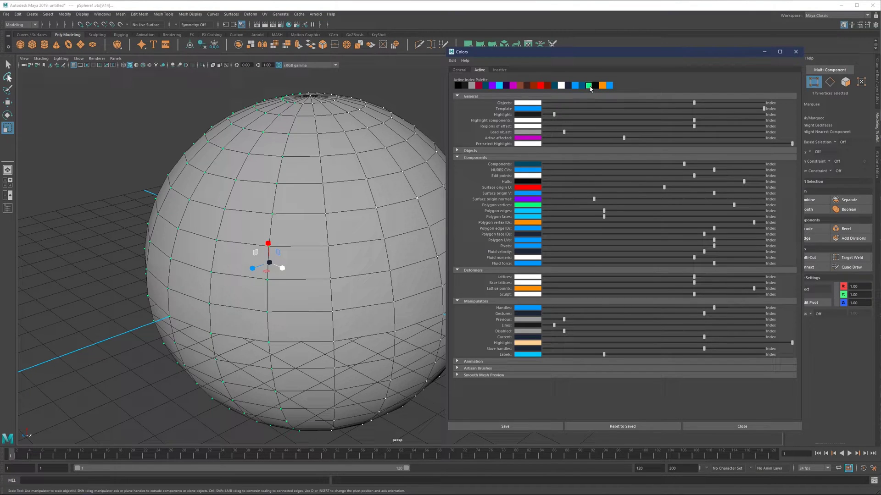
{"action": "double_click", "coordinate": [590, 87]}
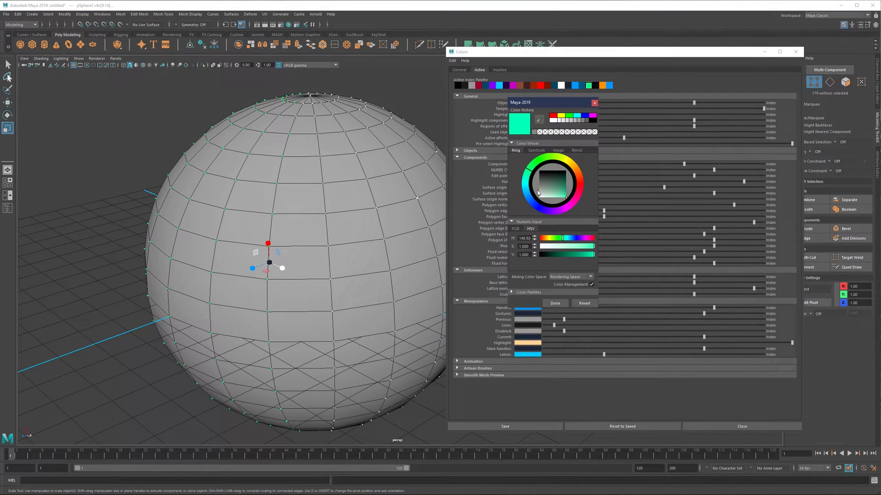
{"action": "left_click", "coordinate": [556, 304]}
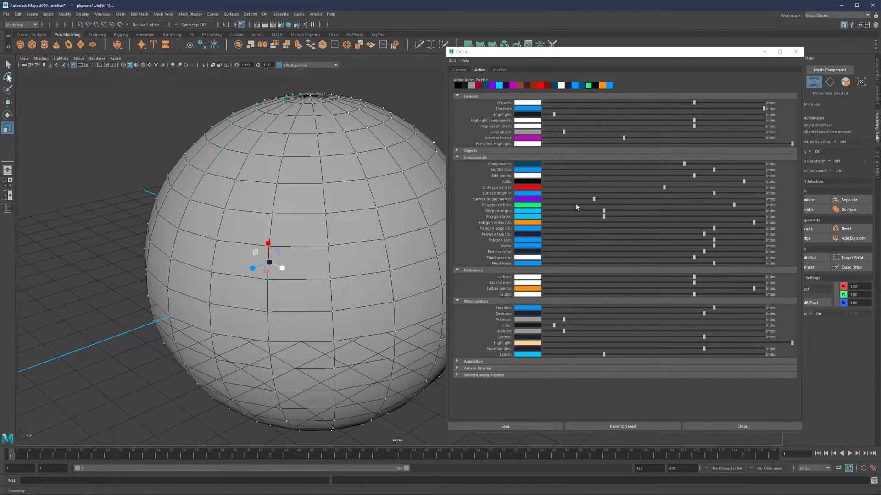
{"action": "left_click_drag", "start_coordinate": [733, 207], "coordinate": [665, 206]}
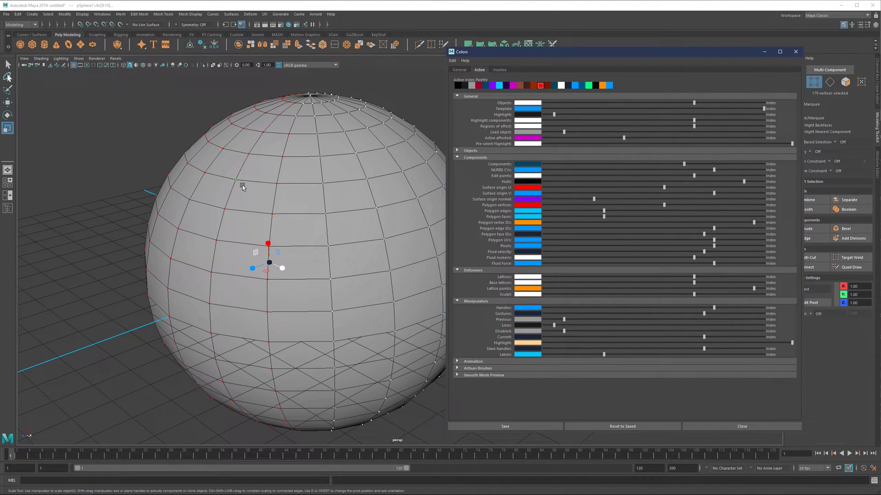
- Select a horizontal edge loop on the sphere's upper half and try red as the active Polygon edges color
{"action": "right_click_drag", "start_coordinate": [401, 205], "coordinate": [407, 185]}
{"action": "double_click", "coordinate": [343, 183]}
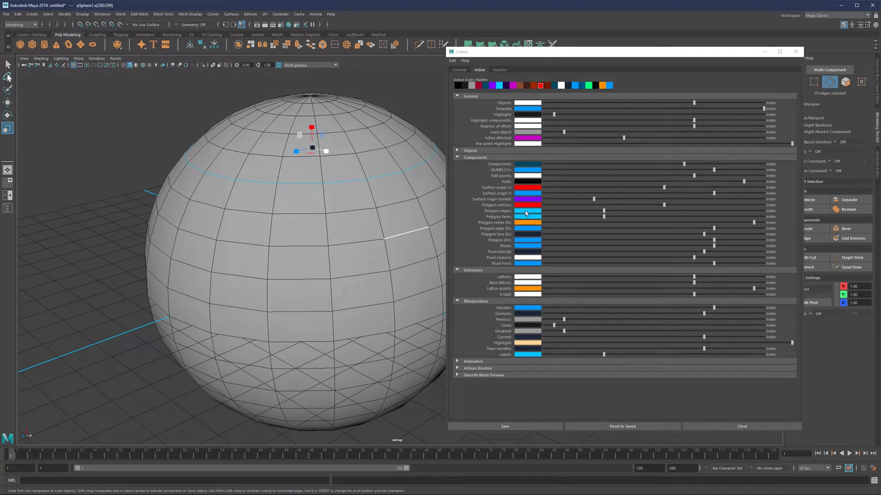
{"action": "left_click_drag", "start_coordinate": [604, 212], "coordinate": [663, 212]}
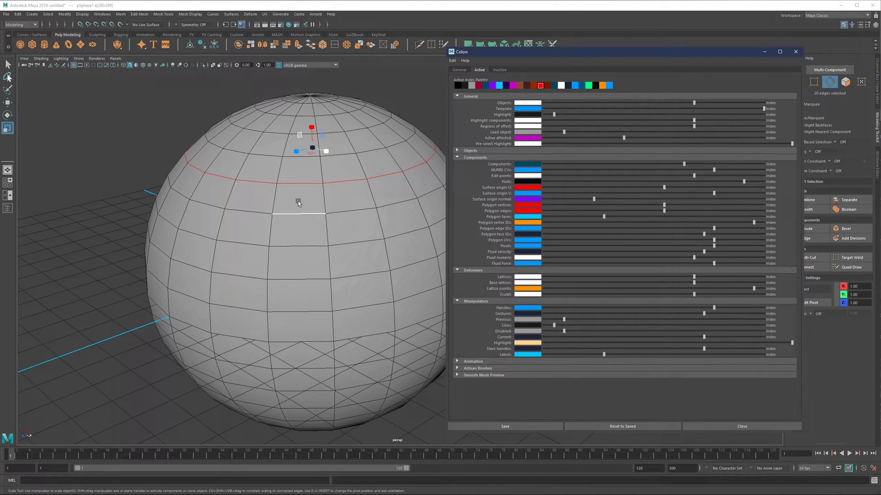
- Restore the active Polygon edges color to light blue and the Polygon vertices color to green
{"action": "left_click_drag", "start_coordinate": [664, 211], "coordinate": [603, 212]}
{"action": "left_click_drag", "start_coordinate": [665, 206], "coordinate": [734, 207]}
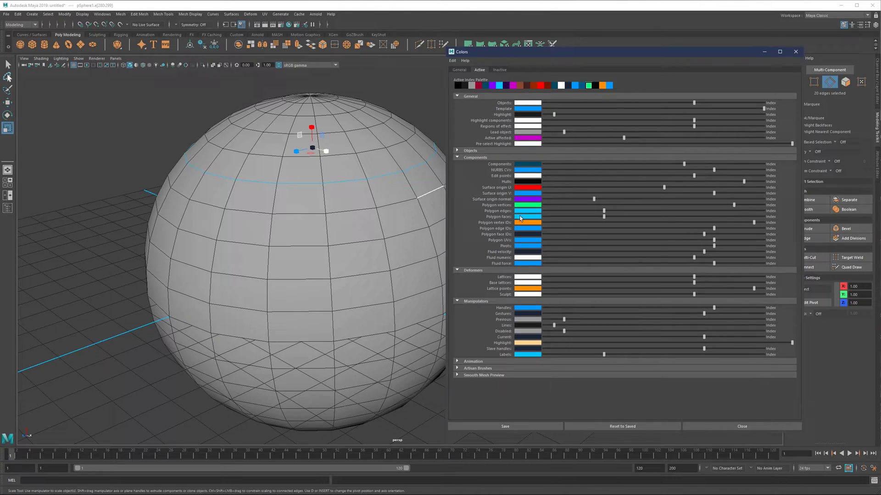
- Return the sphere to object mode and close the Colors window
{"action": "scroll", "coordinate": [291, 197], "scroll_direction": "down", "scroll_amount": 2}
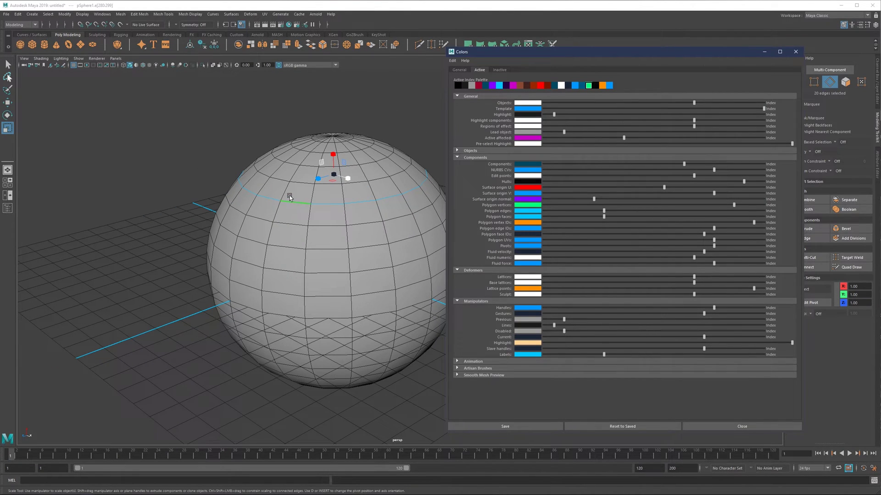
{"action": "right_click_drag", "start_coordinate": [289, 198], "coordinate": [312, 184]}
{"action": "mouse_move", "coordinate": [321, 193]}
{"action": "left_mouse_down", "text": "alt"}
{"action": "mouse_move", "coordinate": [374, 230]}
{"action": "mouse_move", "coordinate": [311, 202]}
{"action": "left_mouse_up", "text": "alt"}
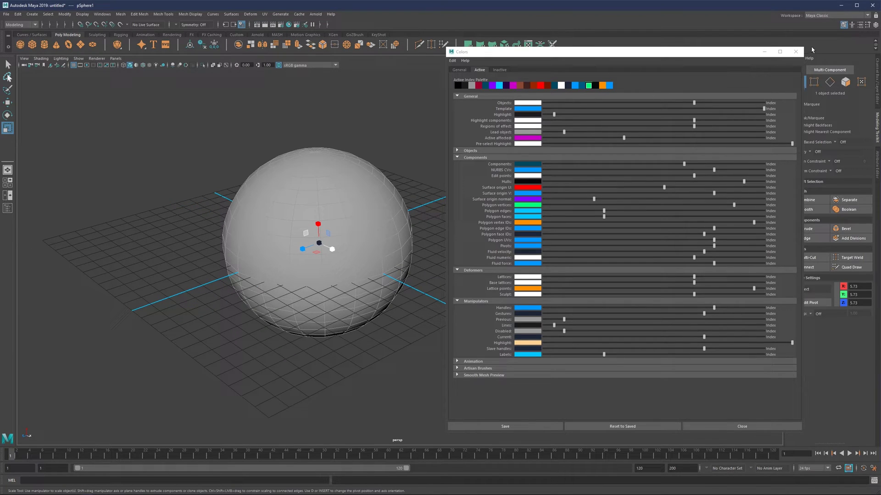
{"action": "left_click", "coordinate": [796, 52]}
{"action": "middle_click_drag", "start_coordinate": [258, 185], "coordinate": [306, 206], "text": "alt"}
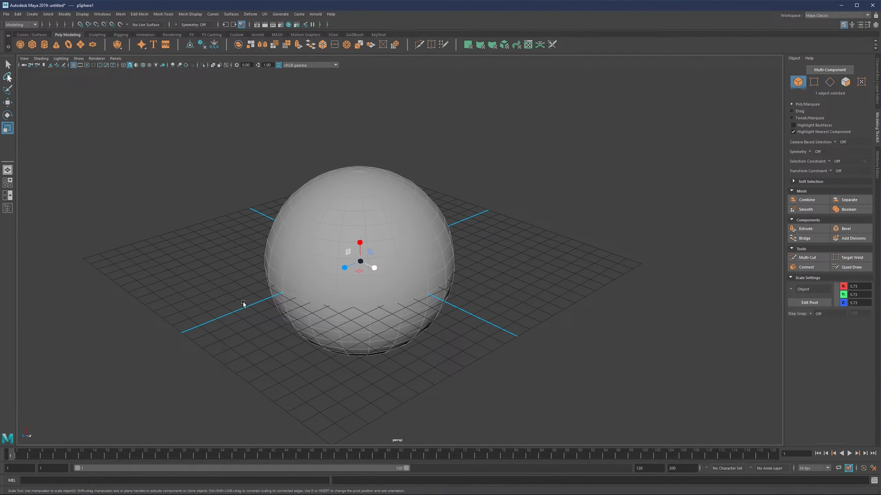
- Try red as the Axes color in the Grid Options and apply it to the viewport grid
{"action": "left_click", "coordinate": [80, 14]}
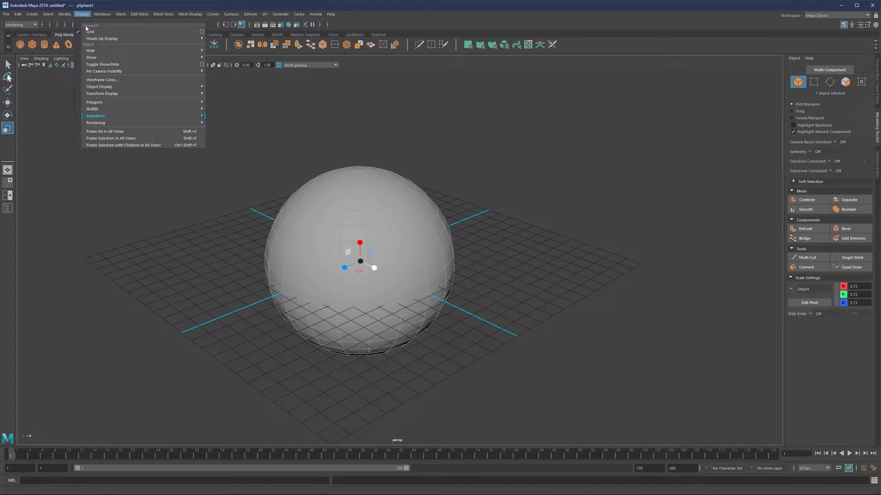
{"action": "left_click", "coordinate": [201, 31]}
{"action": "left_click_drag", "start_coordinate": [465, 100], "coordinate": [421, 95]}
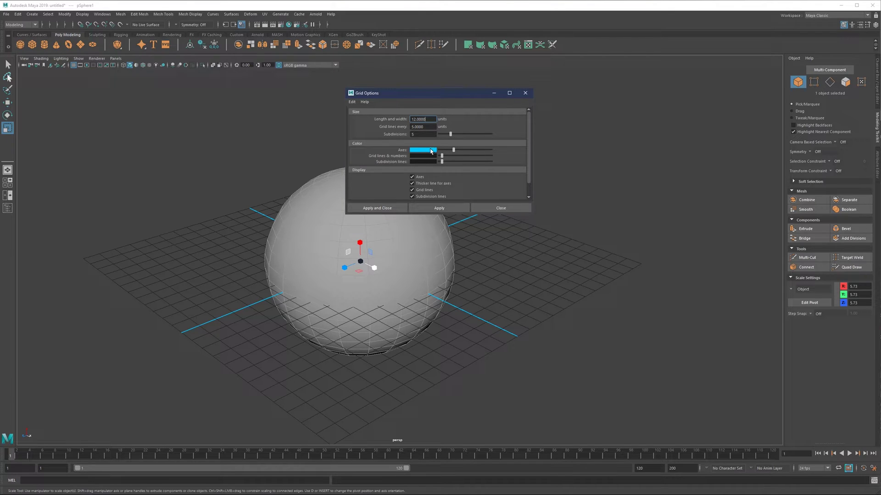
{"action": "left_click_drag", "start_coordinate": [462, 150], "coordinate": [450, 150]}
{"action": "left_click", "coordinate": [450, 209]}
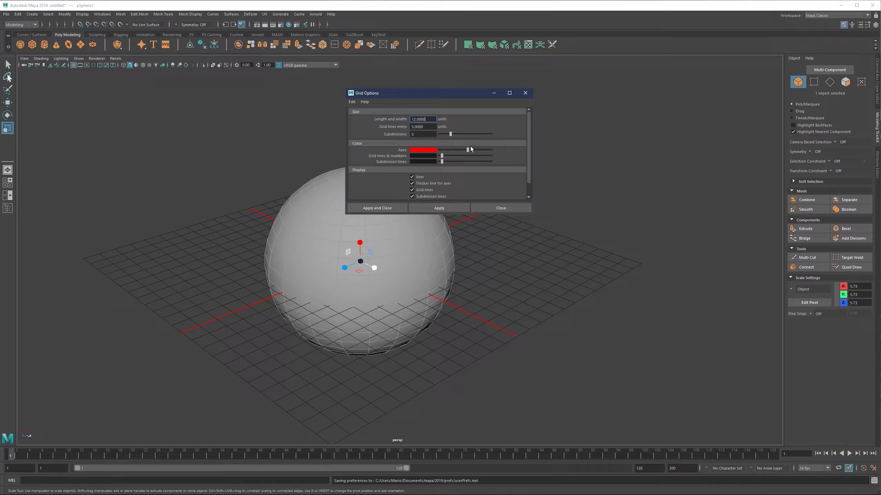
- Restore the grid's Axes color to light blue, apply it and close the Grid Options
{"action": "left_click_drag", "start_coordinate": [464, 150], "coordinate": [454, 151]}
{"action": "left_click", "coordinate": [439, 209]}
{"action": "left_click", "coordinate": [502, 209]}
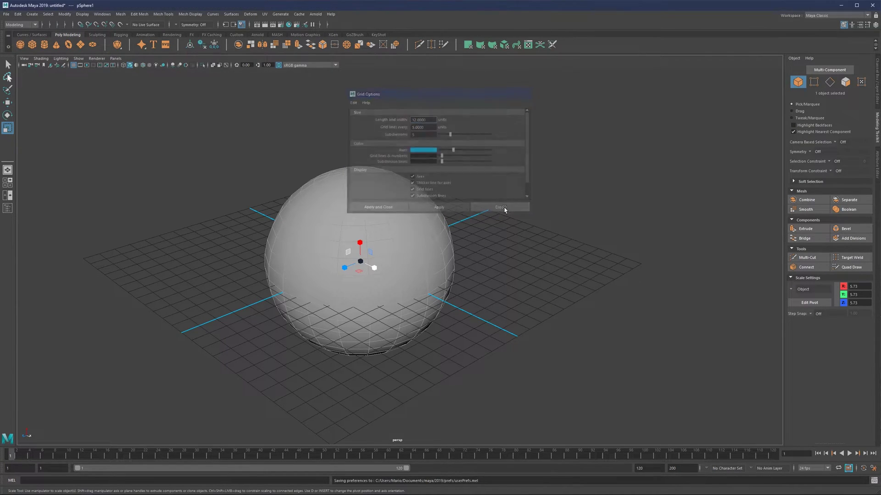
- Switch the sphere to vertex mode and examine how the selected vertices are displayed
{"action": "scroll", "coordinate": [372, 210], "scroll_direction": "down", "scroll_amount": 3}
{"action": "mouse_move", "coordinate": [366, 208]}
{"action": "left_mouse_down", "text": "alt"}
{"action": "mouse_move", "coordinate": [381, 210]}
{"action": "mouse_move", "coordinate": [362, 218]}
{"action": "left_mouse_up", "text": "alt"}
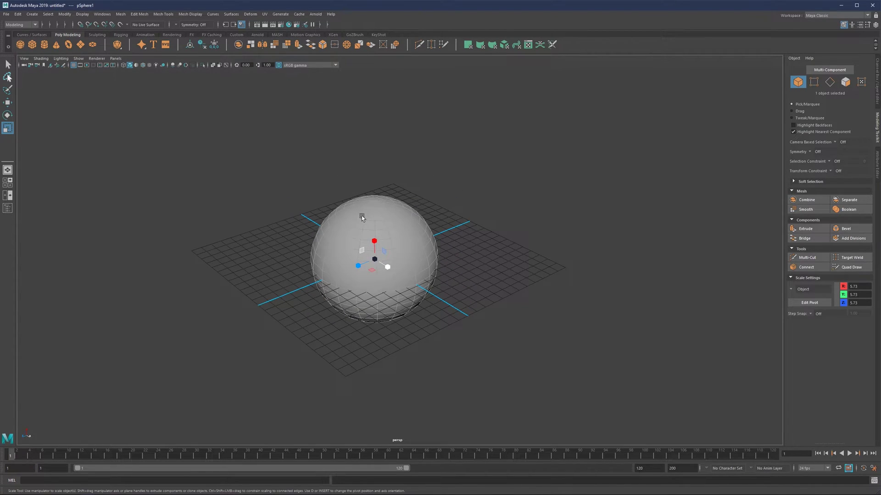
{"action": "key", "text": "F9"}
{"action": "scroll", "coordinate": [315, 206], "scroll_direction": "up", "scroll_amount": 3}
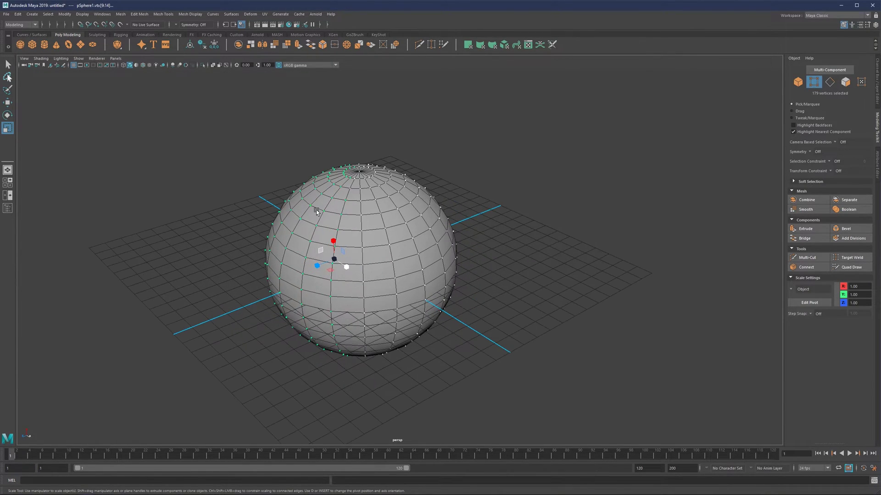
{"action": "left_click_drag", "start_coordinate": [341, 212], "coordinate": [336, 192], "text": "alt"}
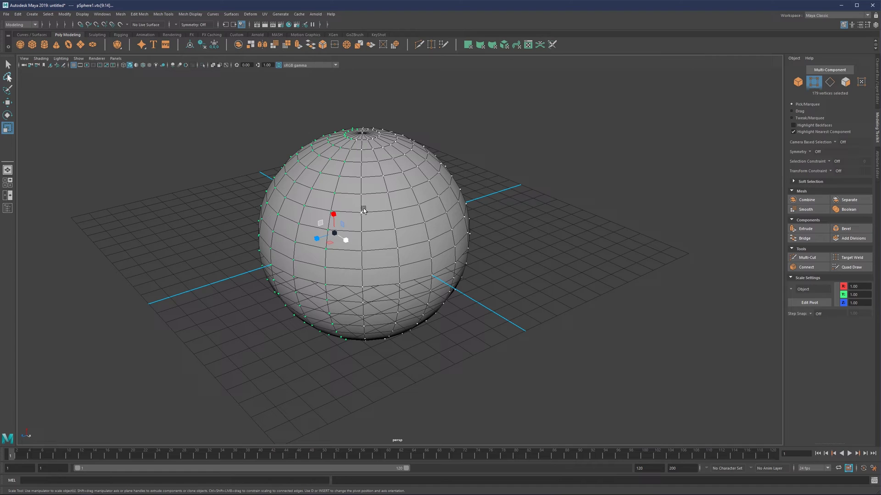
- Delete two vertically adjacent faces at the middle of the sphere's front to open a hole
{"action": "key", "text": "F10"}
{"action": "key", "text": "F11"}
{"action": "left_click", "coordinate": [373, 222]}
{"action": "left_click", "coordinate": [381, 245], "text": "shift"}
{"action": "key", "text": "Delete"}
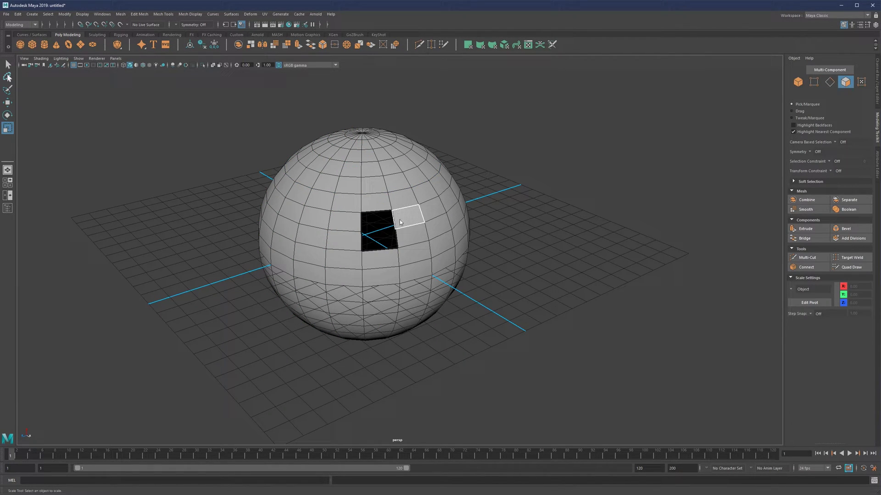
- Box-select the sphere's edges around the hole in edge mode and examine how the border edges are displayed
{"action": "key", "text": "F10"}
{"action": "left_click_drag", "start_coordinate": [450, 165], "coordinate": [281, 335]}
{"action": "left_click_drag", "start_coordinate": [432, 245], "coordinate": [430, 196], "text": "alt"}
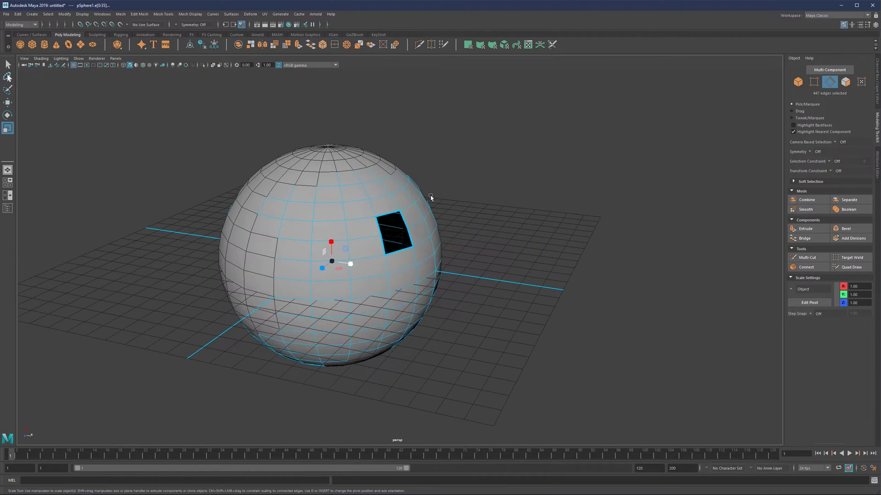
{"action": "scroll", "coordinate": [431, 196], "scroll_direction": "up", "scroll_amount": 6}
{"action": "left_click_drag", "start_coordinate": [385, 171], "coordinate": [414, 185], "text": "alt"}
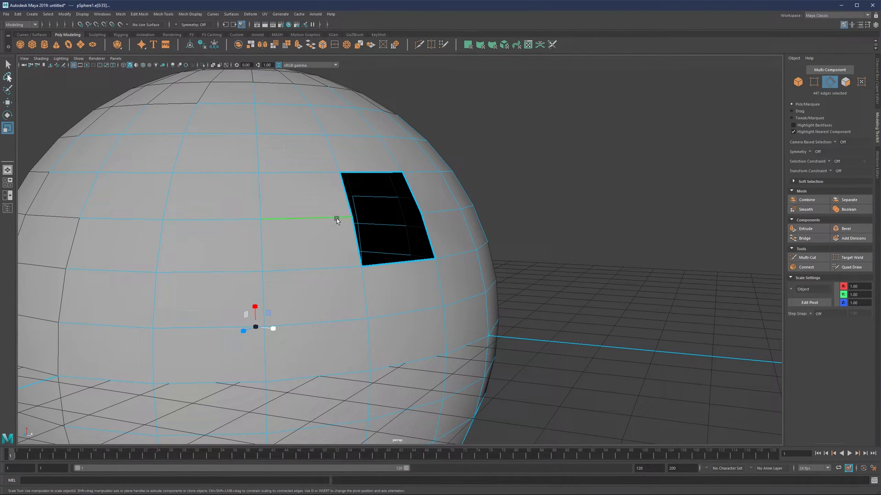
{"action": "scroll", "coordinate": [336, 197], "scroll_direction": "down", "scroll_amount": 2}
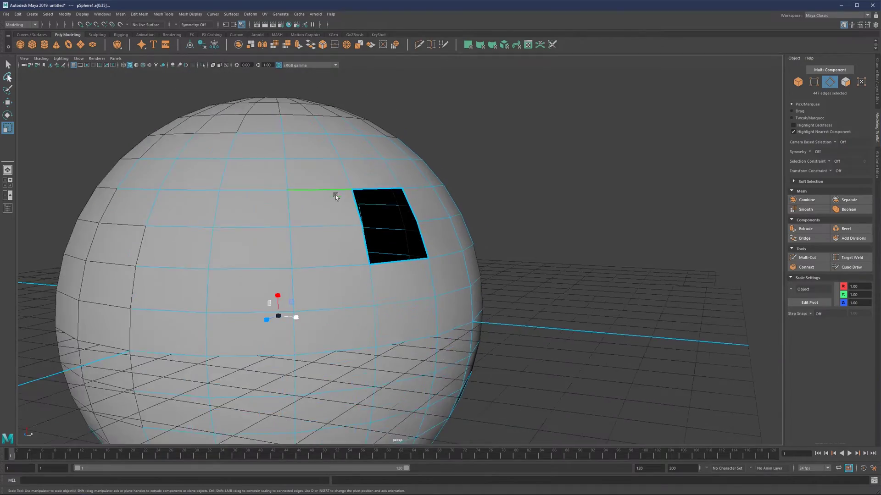
{"action": "scroll", "coordinate": [330, 197], "scroll_direction": "down", "scroll_amount": 2}
{"action": "left_click_drag", "start_coordinate": [323, 200], "coordinate": [349, 201], "text": "alt"}
{"action": "scroll", "coordinate": [350, 200], "scroll_direction": "up", "scroll_amount": 5}
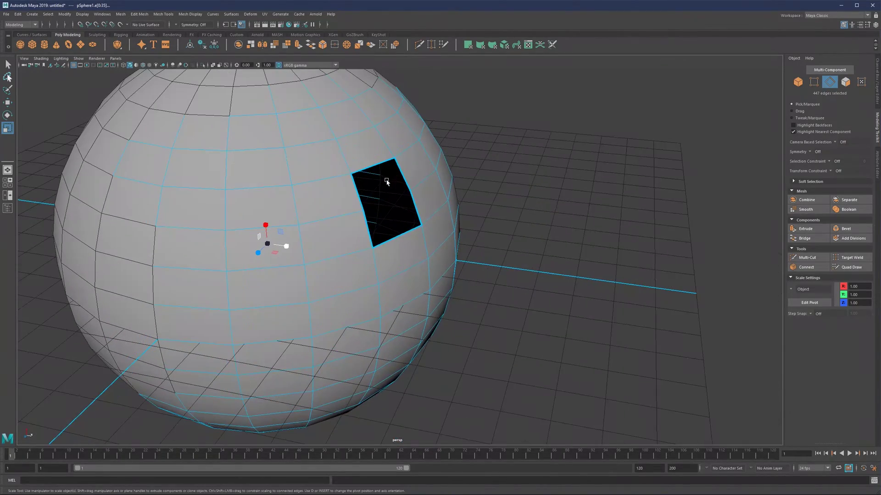
{"action": "scroll", "coordinate": [396, 197], "scroll_direction": "down", "scroll_amount": 5}
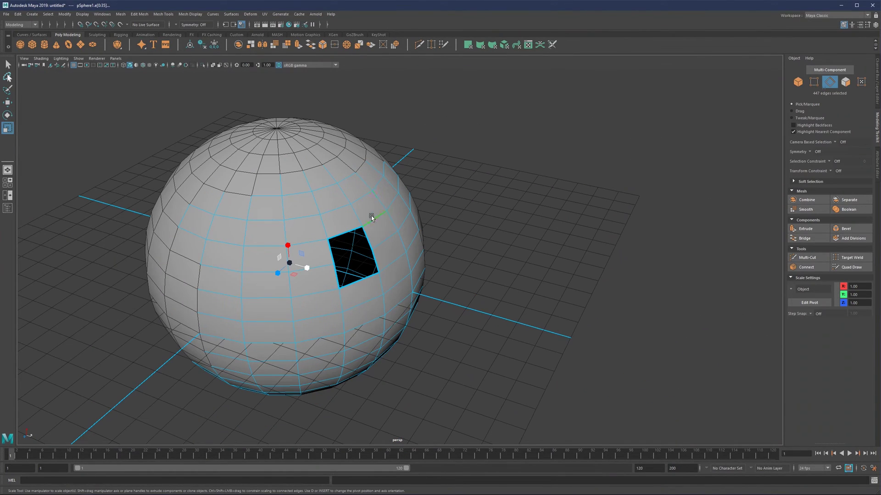
- Undo the face deletion and detach only the upper of the two faces from the surrounding mesh
{"action": "left_click", "coordinate": [371, 218]}
{"action": "key", "text": "ctrl+z"}
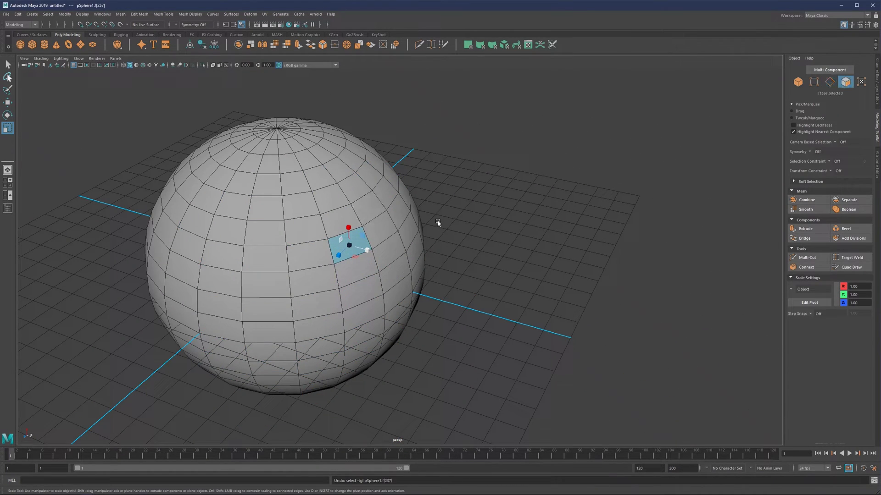
{"action": "scroll", "coordinate": [449, 202], "scroll_direction": "up", "scroll_amount": 5}
{"action": "left_click", "coordinate": [344, 212]}
{"action": "left_click", "coordinate": [298, 202], "text": "shift"}
{"action": "left_click", "coordinate": [294, 252], "text": "shift"}
{"action": "right_click_drag", "start_coordinate": [351, 210], "coordinate": [343, 318], "text": "shift"}
{"action": "right_click_drag", "start_coordinate": [535, 230], "coordinate": [418, 222], "text": "alt"}
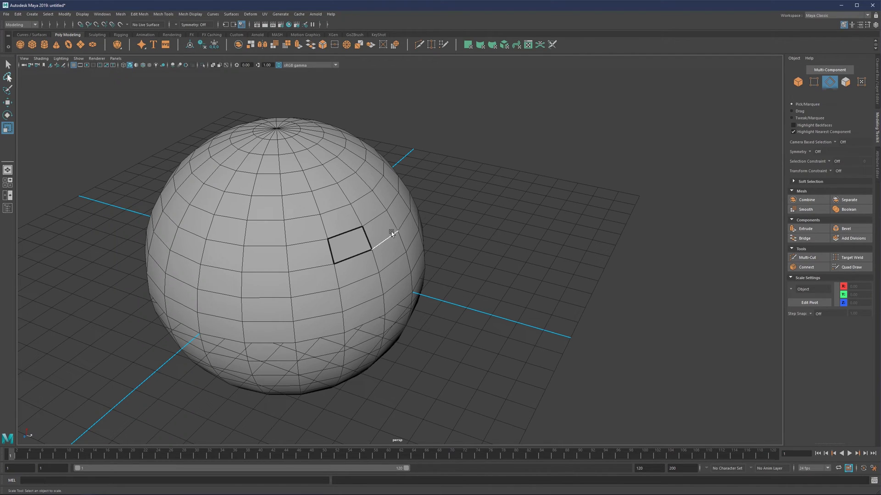
- Select the sphere's edges around the detached face and examine the thicker display of its border edges
{"action": "right_click_drag", "start_coordinate": [434, 193], "coordinate": [450, 148]}
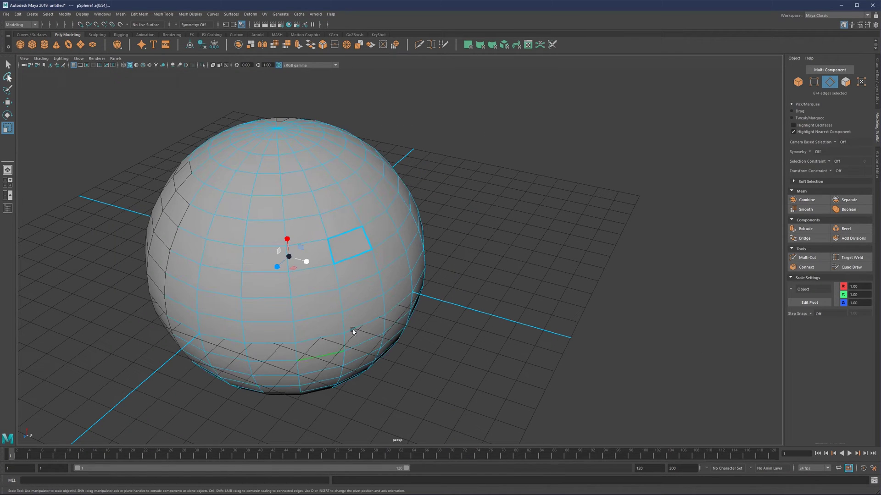
{"action": "scroll", "coordinate": [383, 243], "scroll_direction": "up", "scroll_amount": 5}
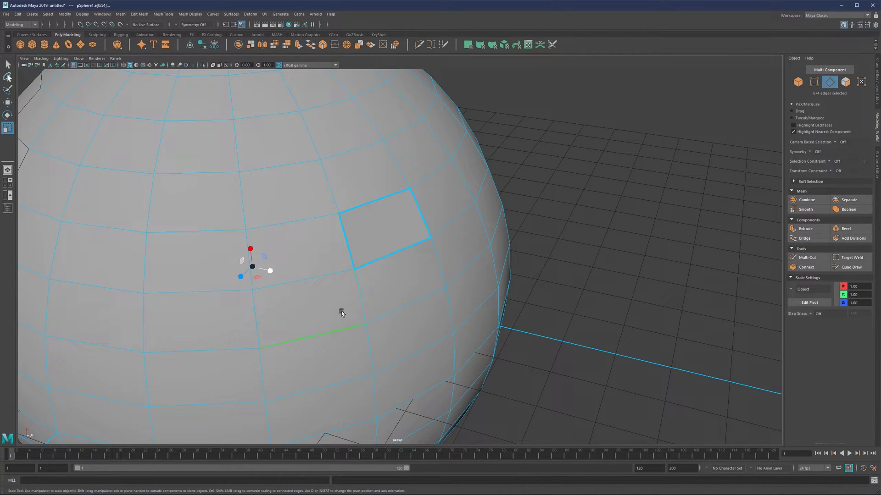
{"action": "scroll", "coordinate": [374, 298], "scroll_direction": "down", "scroll_amount": 5}
- Switch the sphere to vertex mode and box-select the vertices of its left half
{"action": "right_click_drag", "start_coordinate": [491, 243], "coordinate": [475, 243]}
{"action": "scroll", "coordinate": [513, 231], "scroll_direction": "down", "scroll_amount": 2}
{"action": "left_click_drag", "start_coordinate": [213, 158], "coordinate": [323, 404]}
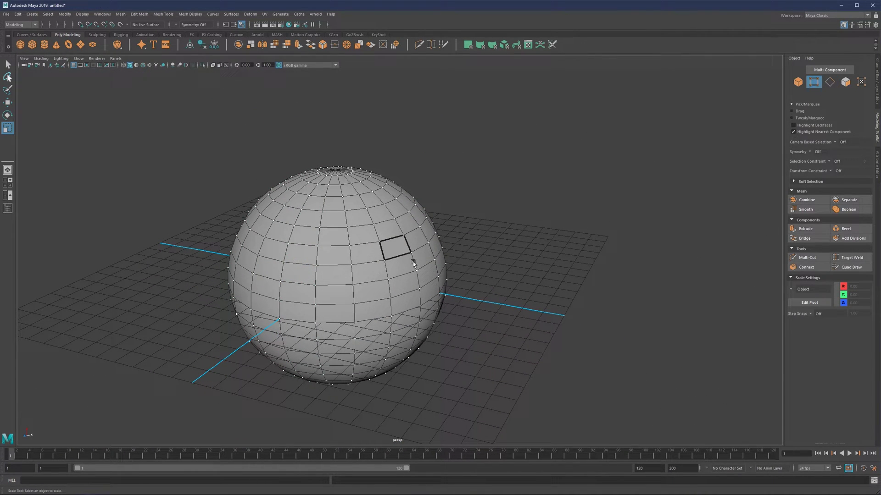
{"action": "left_click_drag", "start_coordinate": [200, 152], "coordinate": [336, 388]}
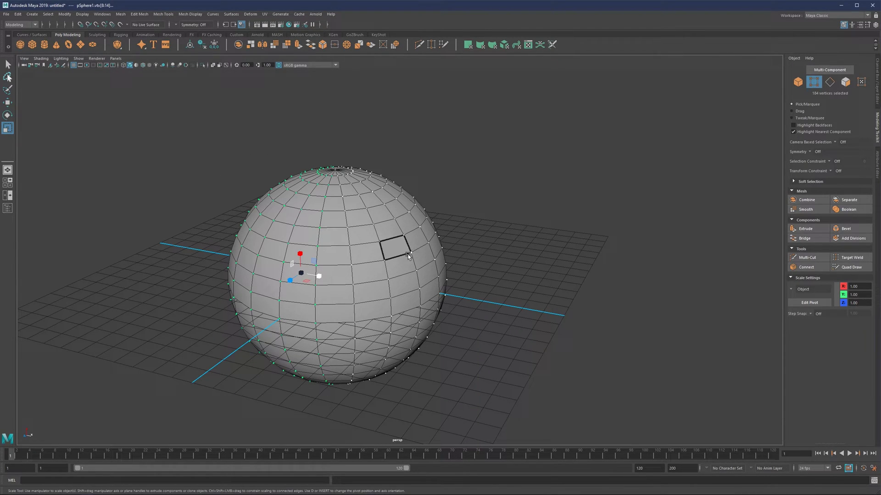
- Review the vertex size and border edge highlight in the Polygons display preferences and save the preferences
{"action": "left_click", "coordinate": [85, 14]}
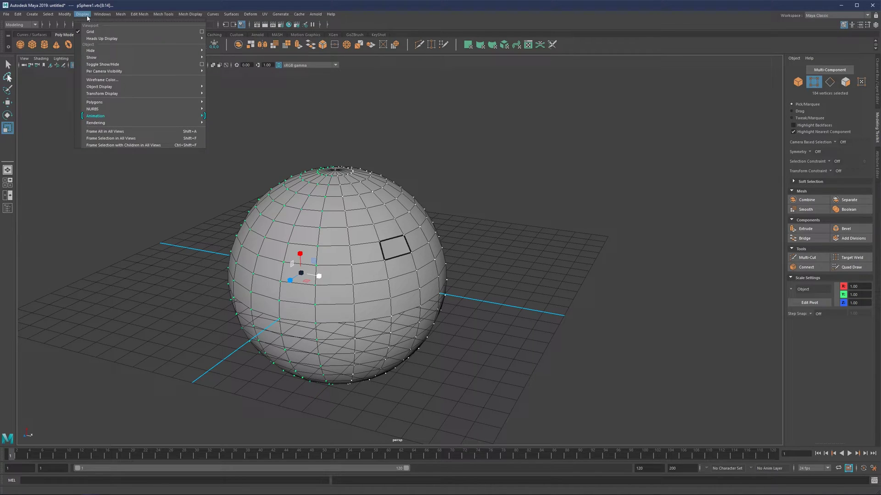
{"action": "mouse_move", "coordinate": [99, 14]}
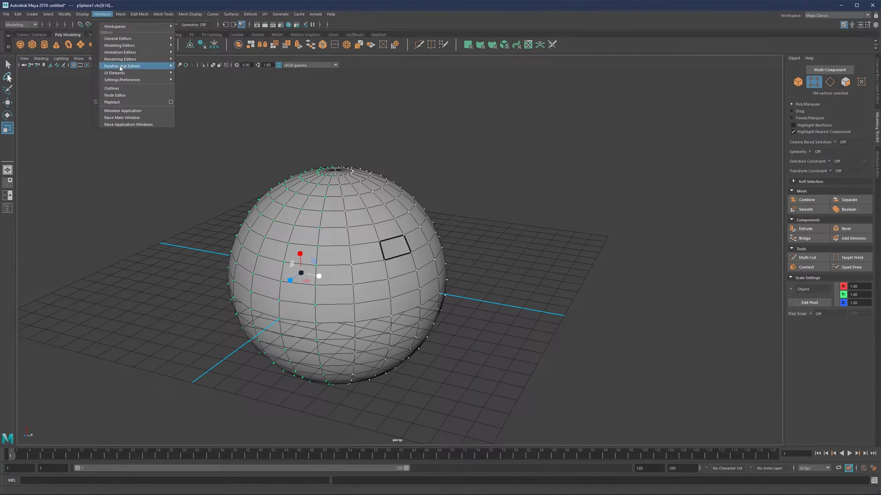
{"action": "mouse_move", "coordinate": [125, 81]}
{"action": "left_click", "coordinate": [186, 85]}
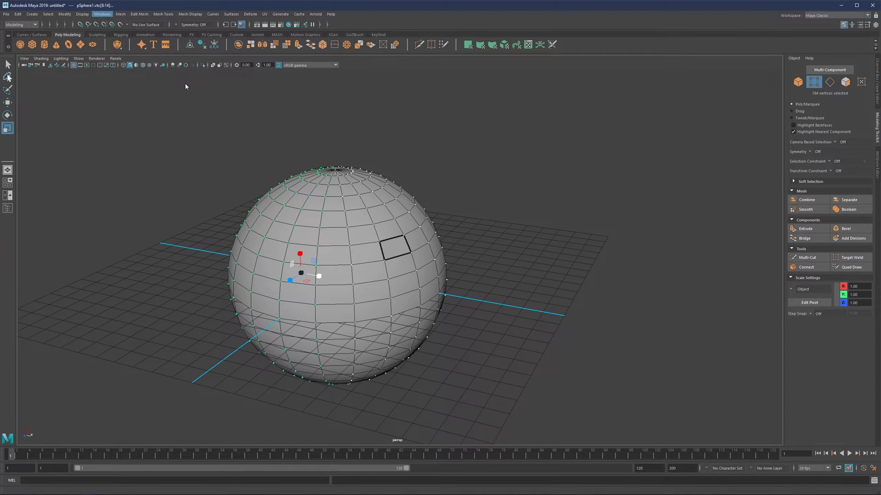
{"action": "left_click", "coordinate": [479, 118]}
{"action": "left_click", "coordinate": [482, 140]}
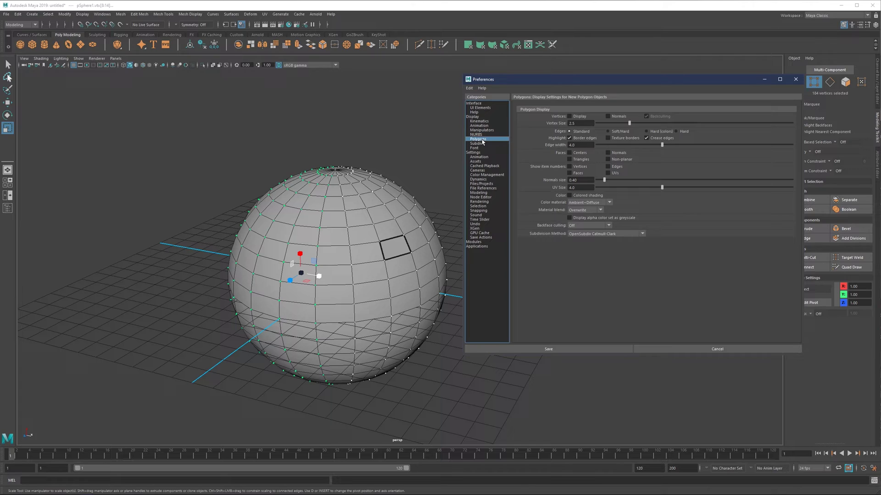
{"action": "left_click", "coordinate": [579, 123]}
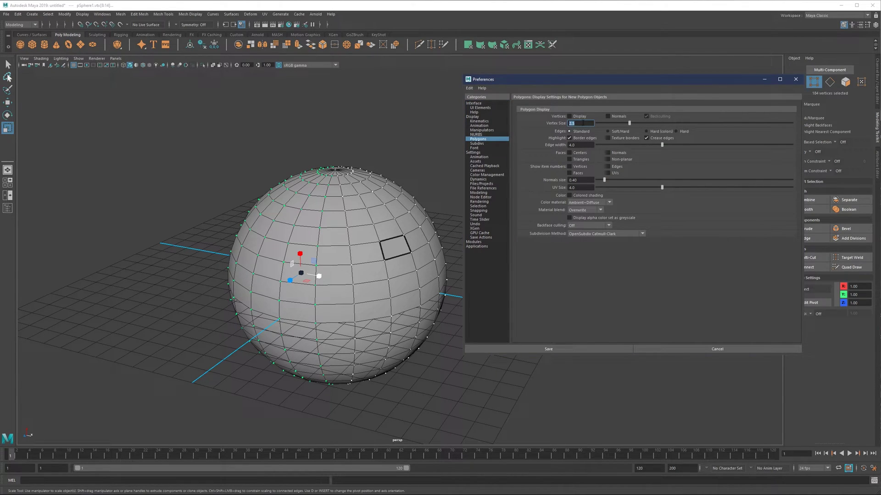
{"action": "key", "text": "Tab"}
{"action": "left_click", "coordinate": [570, 139]}
{"action": "left_click", "coordinate": [548, 350]}
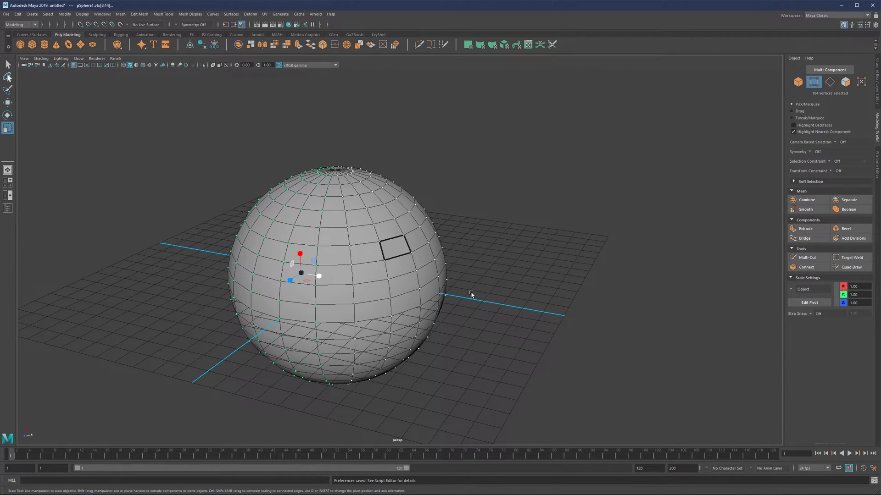
- Check the Vertex Size setting of the polygon display and close its window without changing it
{"action": "left_click", "coordinate": [85, 16]}
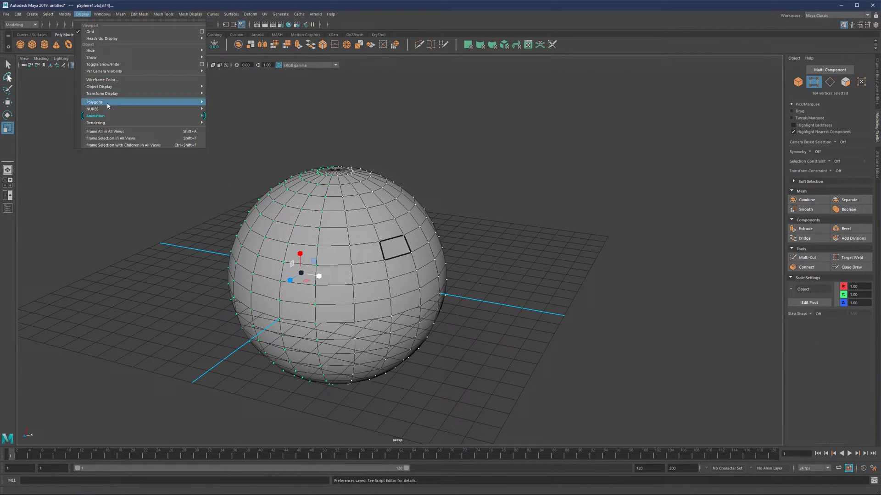
{"action": "mouse_move", "coordinate": [109, 101]}
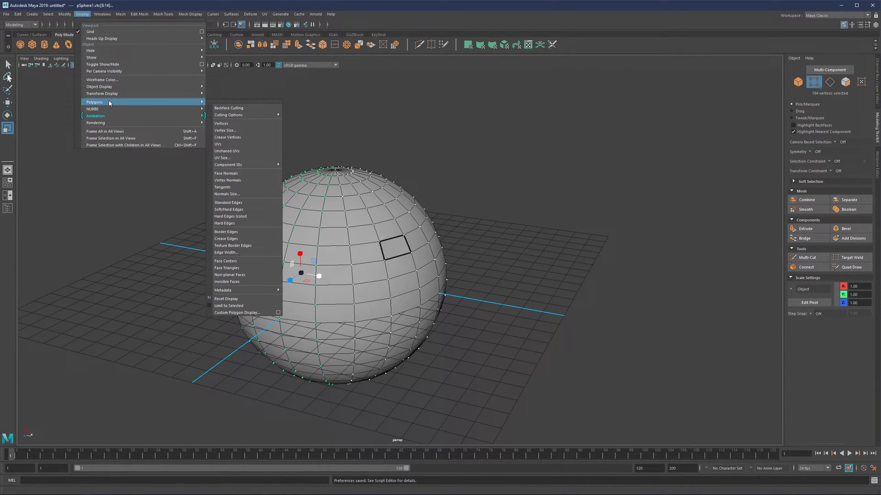
{"action": "left_click", "coordinate": [224, 130]}
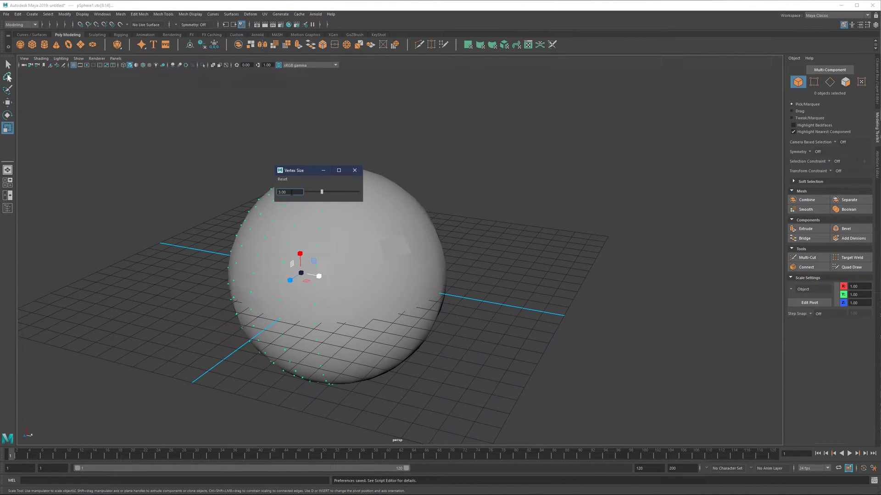
{"action": "left_click", "coordinate": [354, 170]}
- Check the Edge Width setting of the polygon display and close its window without changing it
{"action": "left_click", "coordinate": [82, 13]}
{"action": "mouse_move", "coordinate": [101, 101]}
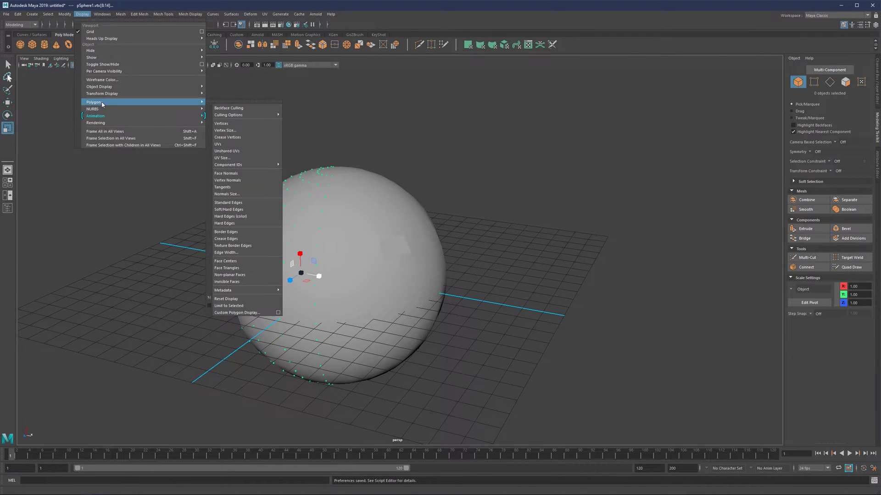
{"action": "left_click", "coordinate": [226, 253]}
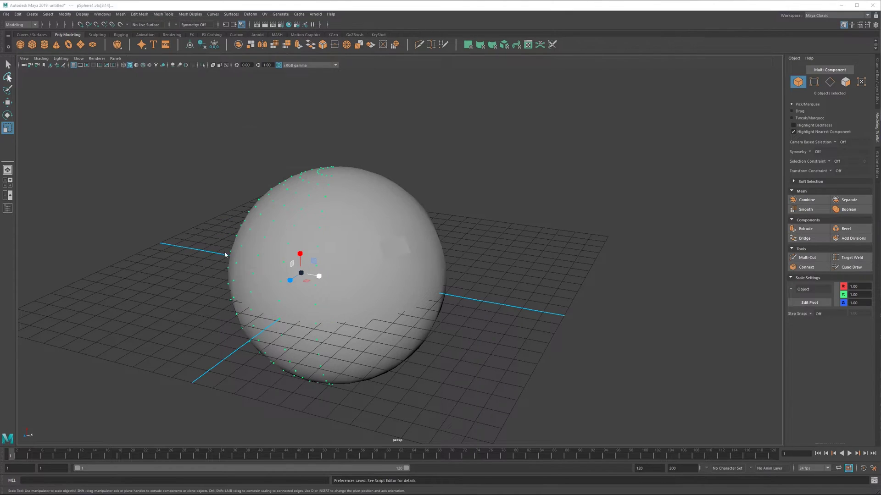
{"action": "left_click_drag", "start_coordinate": [375, 171], "coordinate": [399, 141]}
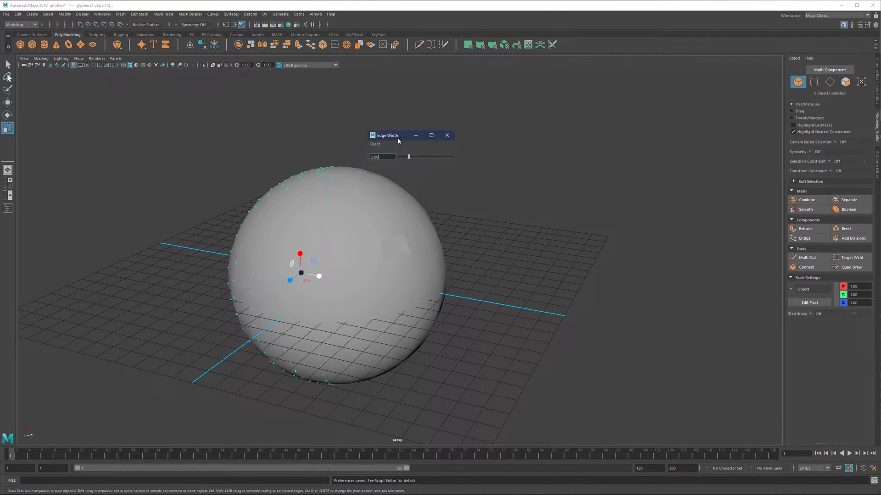
{"action": "left_click", "coordinate": [448, 135]}
- Return the sphere to object mode and start a new scene without saving the current one
{"action": "key", "text": "F8"}
{"action": "left_click_drag", "start_coordinate": [385, 227], "coordinate": [358, 194], "text": "alt"}
{"action": "right_click", "coordinate": [364, 183]}
{"action": "left_click", "coordinate": [6, 13]}
{"action": "left_click", "coordinate": [12, 26]}
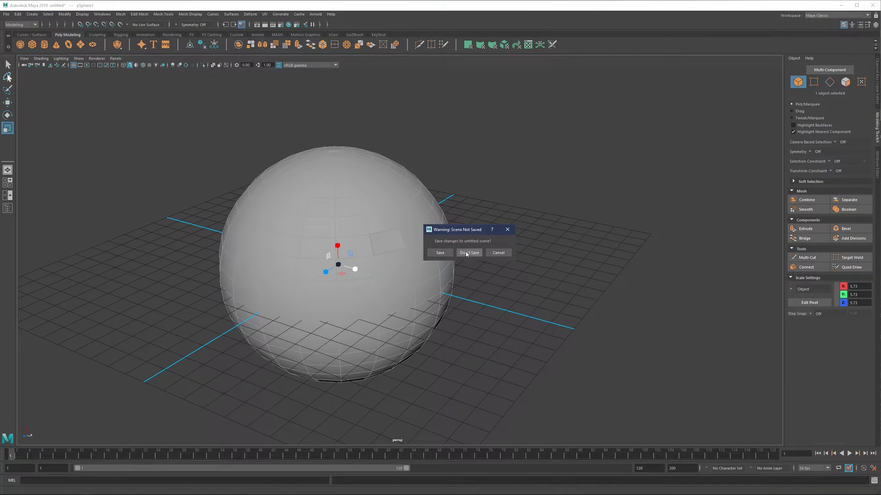
{"action": "left_click", "coordinate": [466, 253]}
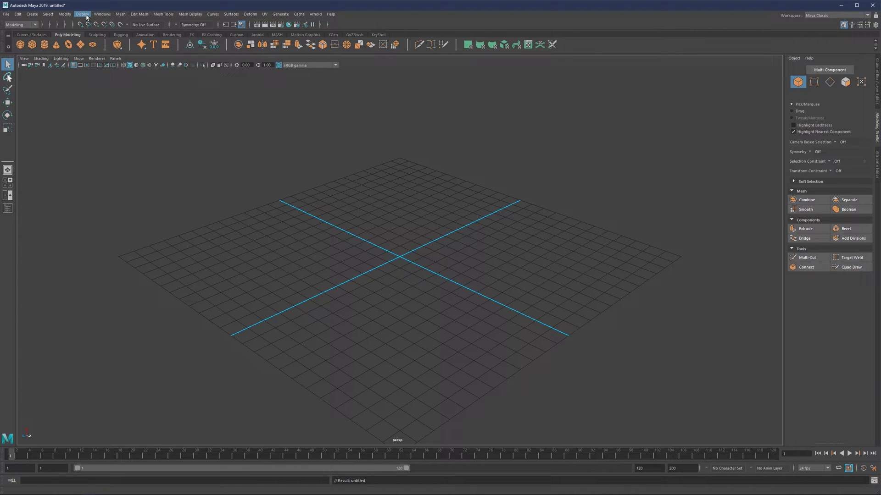
- Hide the Time Slider and the Range Slider from the interface
{"action": "left_click", "coordinate": [102, 13]}
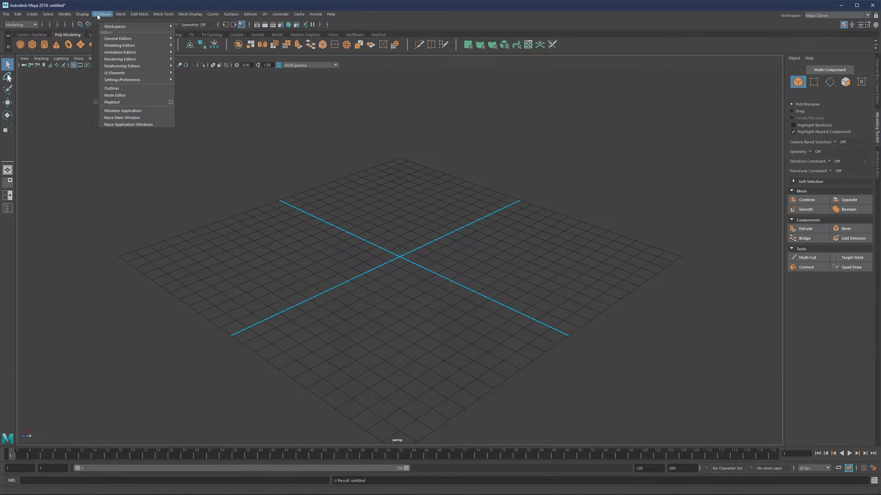
{"action": "mouse_move", "coordinate": [114, 73]}
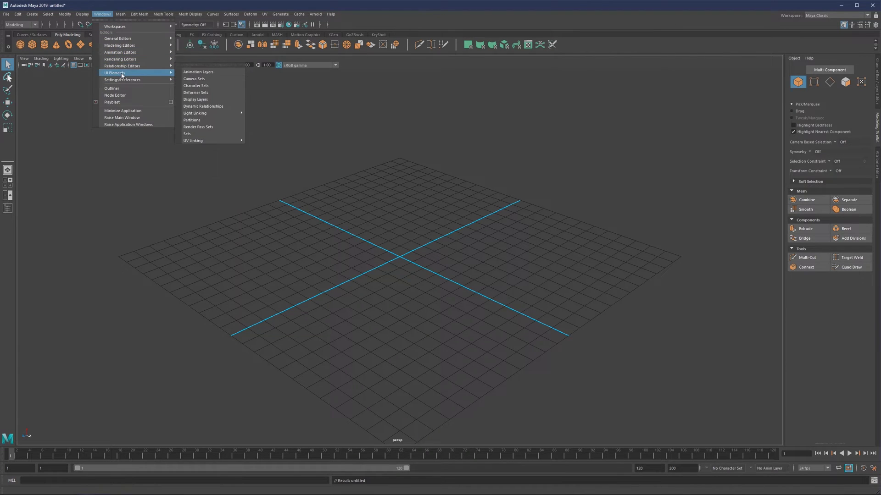
{"action": "left_click", "coordinate": [193, 94]}
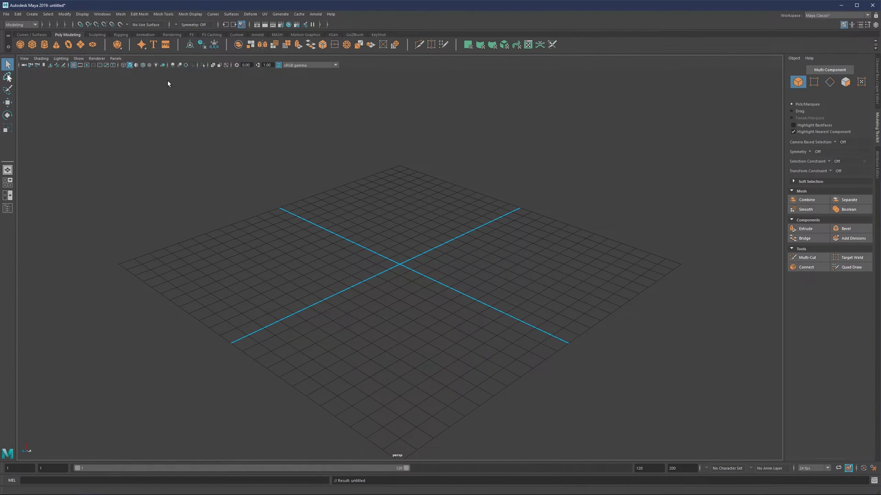
{"action": "left_click", "coordinate": [83, 14]}
{"action": "mouse_move", "coordinate": [101, 14]}
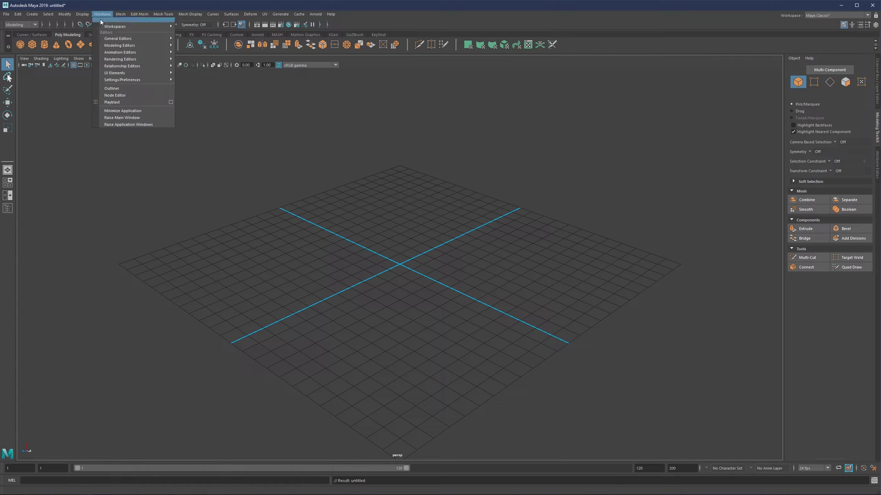
{"action": "mouse_move", "coordinate": [119, 73]}
{"action": "left_click", "coordinate": [202, 99]}
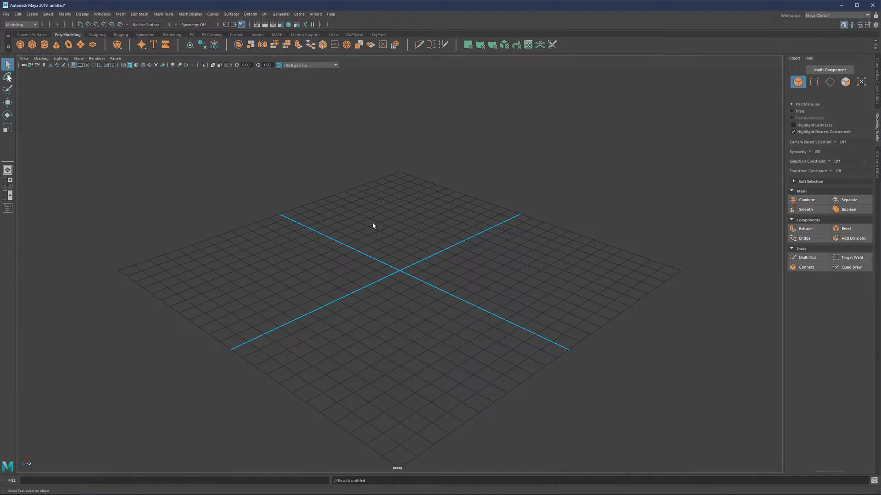
- Toggle the shelf's display, leaving it hidden, and dock the Tool Box on the outer side of the Modeling Toolkit
{"action": "key", "text": "ctrl+shift+s"}
{"action": "key", "text": "ctrl+shift+s"}
{"action": "key", "text": "ctrl+shift+s"}
{"action": "key", "text": "ctrl+shift+s"}
{"action": "key", "text": "ctrl+shift+s"}
{"action": "key", "text": "ctrl+shift+s"}
{"action": "key", "text": "ctrl+shift+s"}
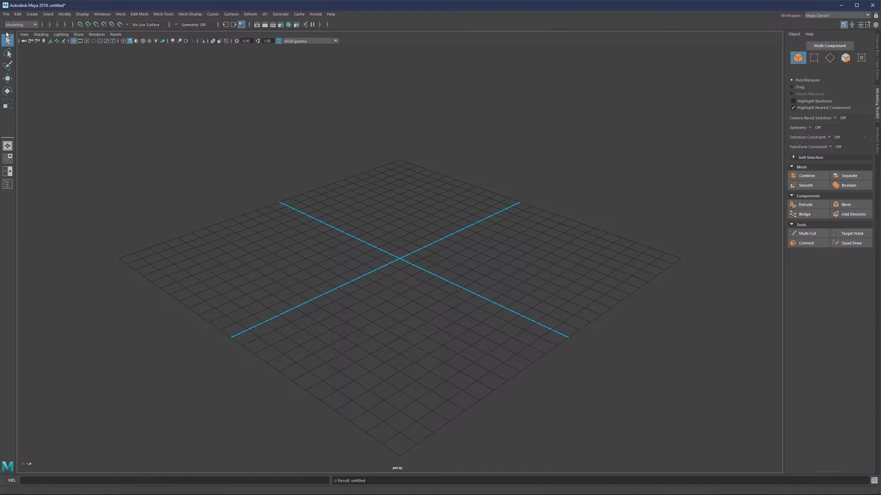
{"action": "left_click_drag", "start_coordinate": [5, 33], "coordinate": [877, 59]}
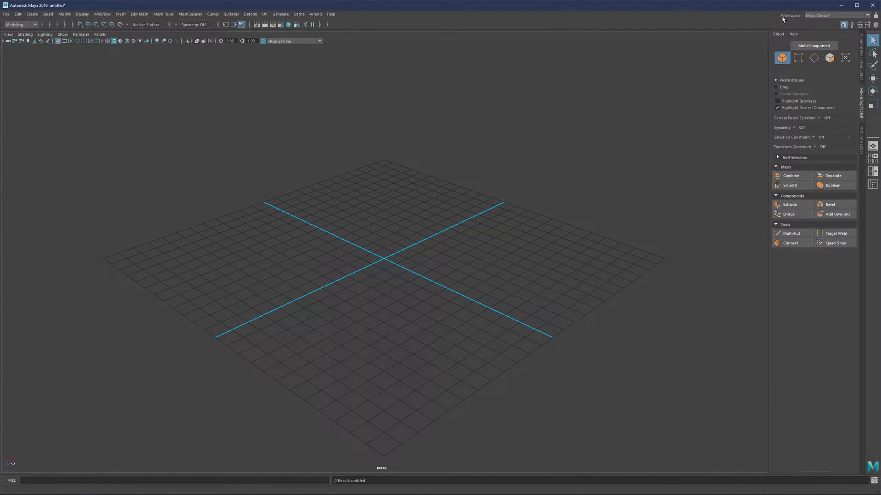
{"action": "left_click", "coordinate": [816, 16]}
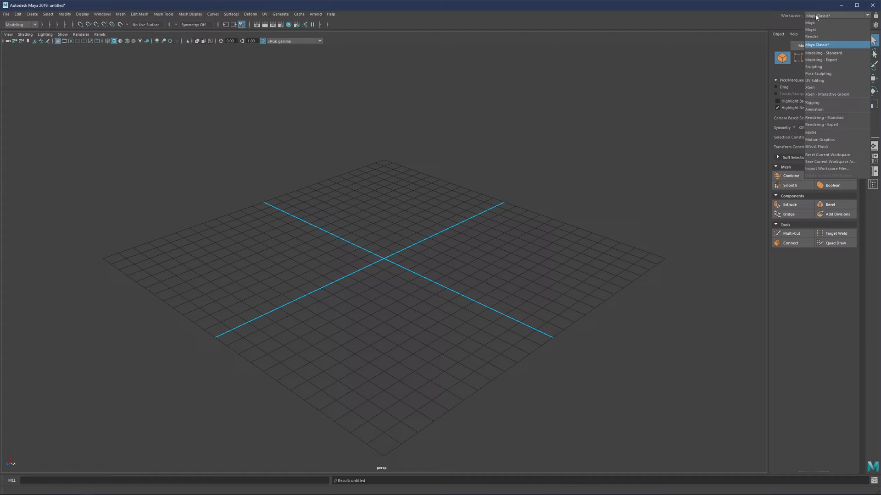
{"action": "left_click", "coordinate": [831, 165]}
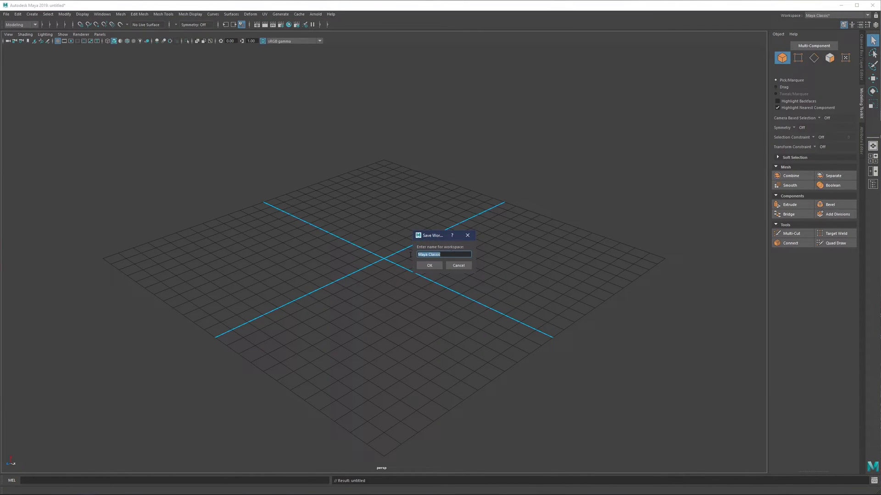
{"action": "left_click", "coordinate": [458, 265]}
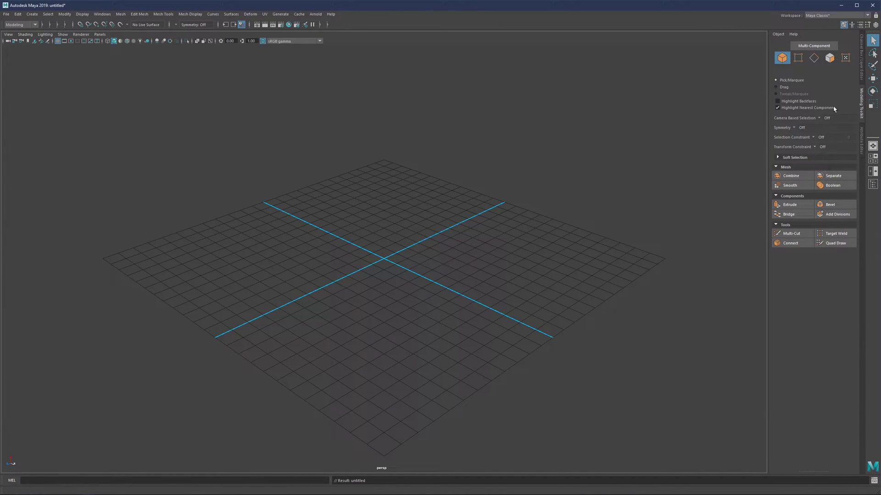
- Reset the current Maya Classic workspace to its default layout
{"action": "left_click", "coordinate": [824, 15]}
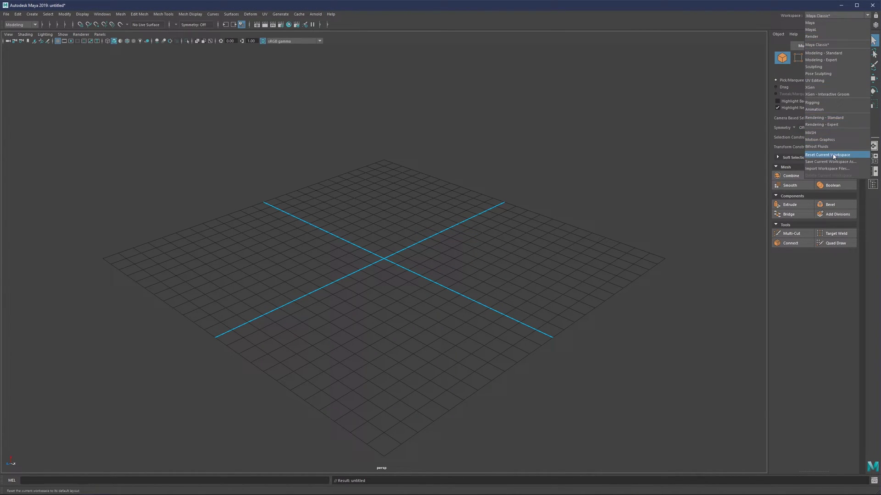
{"action": "left_click", "coordinate": [833, 156]}
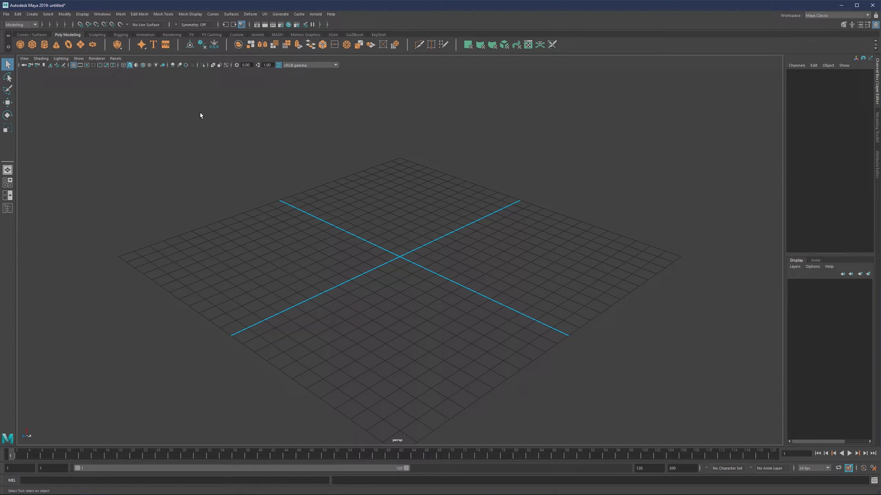
- Open the Hotkey Editor and search the application commands for "move"
{"action": "left_click", "coordinate": [105, 16]}
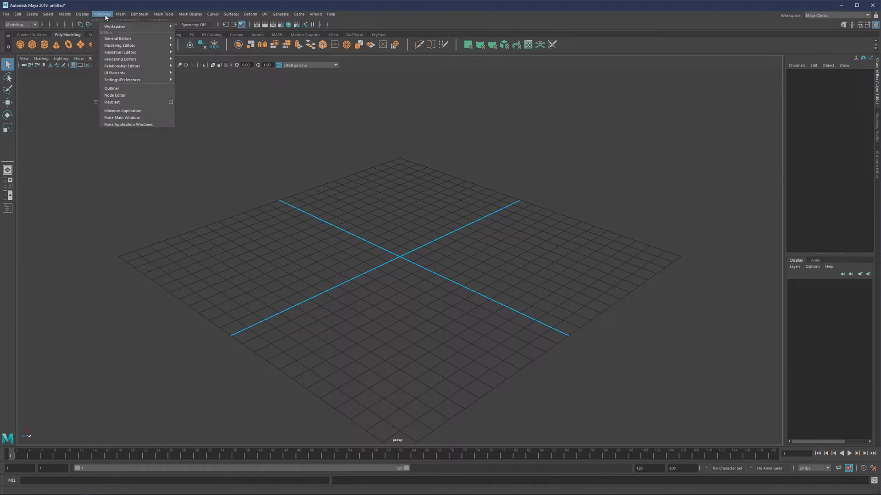
{"action": "mouse_move", "coordinate": [117, 82]}
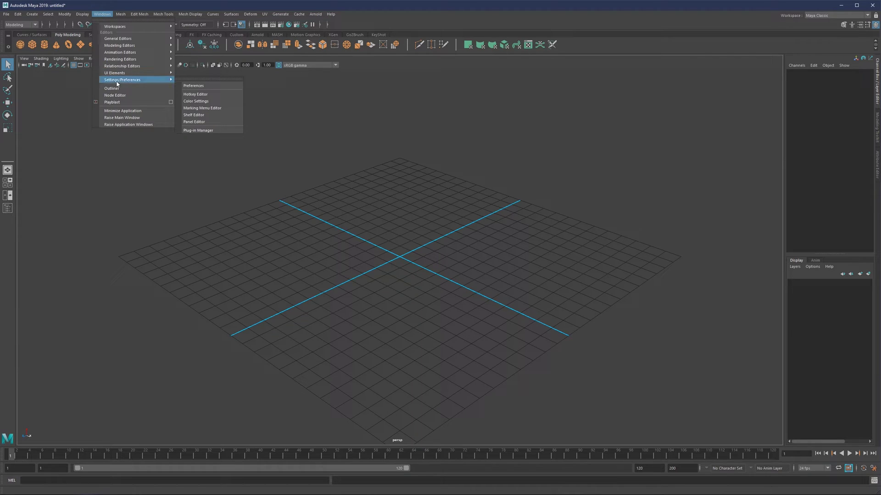
{"action": "left_click", "coordinate": [192, 94]}
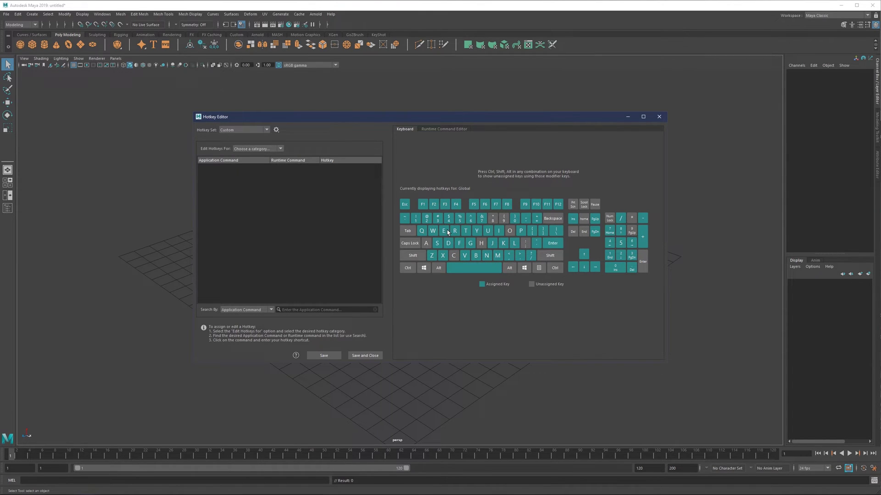
{"action": "mouse_move", "coordinate": [454, 233]}
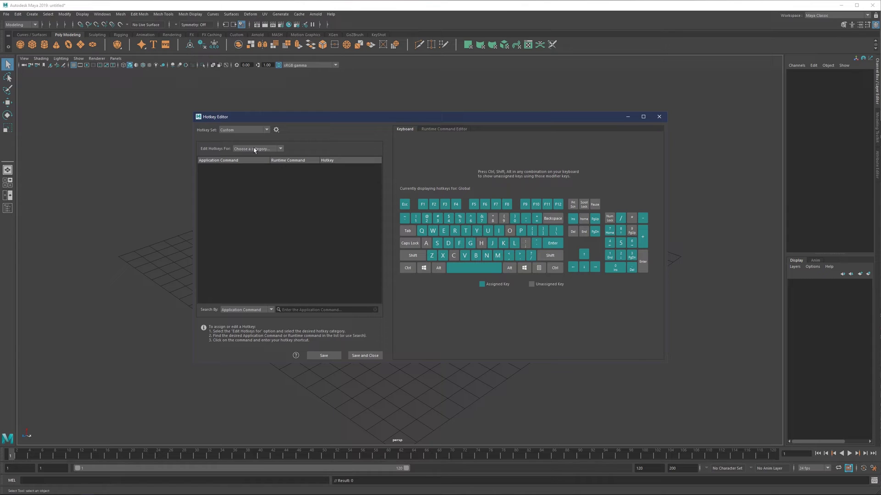
{"action": "left_click_drag", "start_coordinate": [290, 118], "coordinate": [279, 112]}
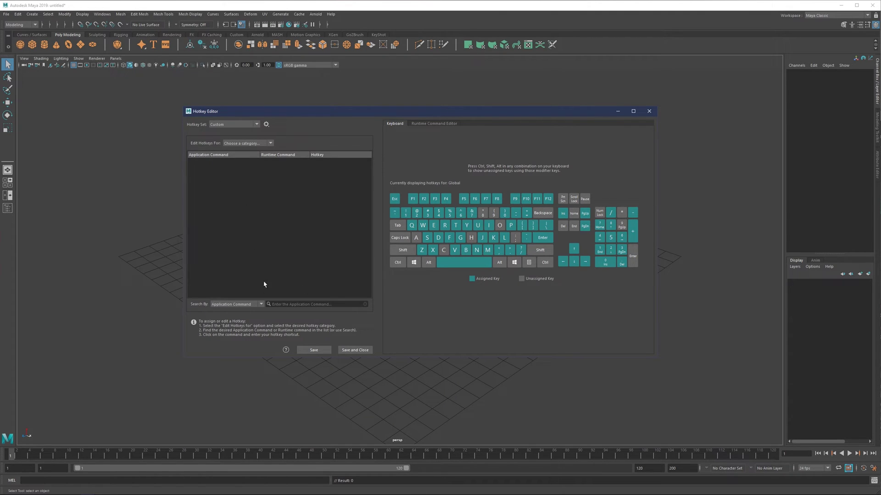
{"action": "left_click", "coordinate": [228, 306]}
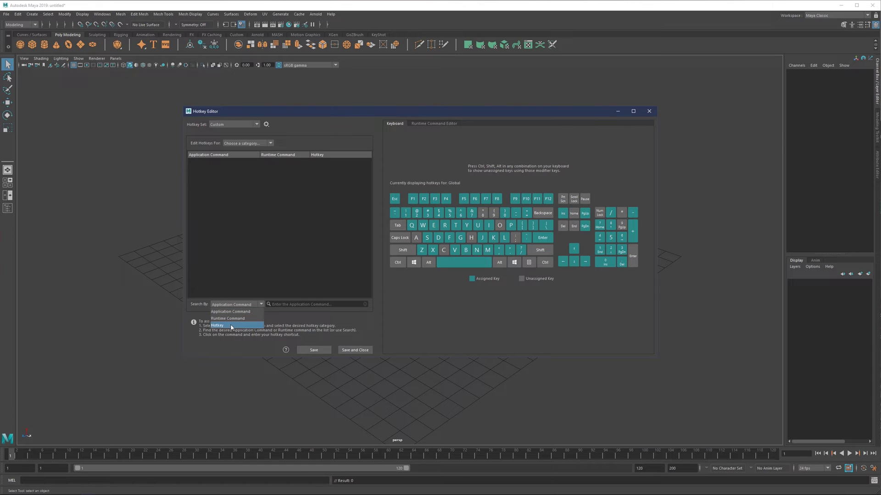
{"action": "left_click", "coordinate": [229, 311]}
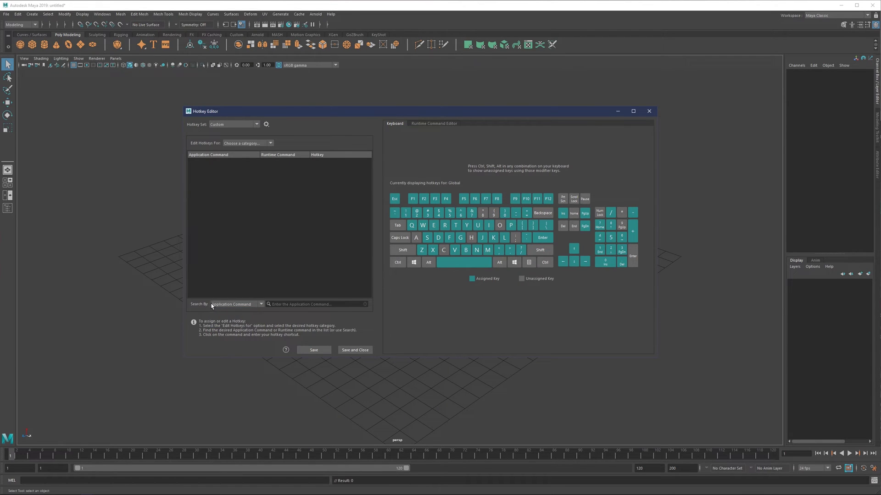
{"action": "left_click", "coordinate": [289, 304]}
{"action": "type", "text": "move"}
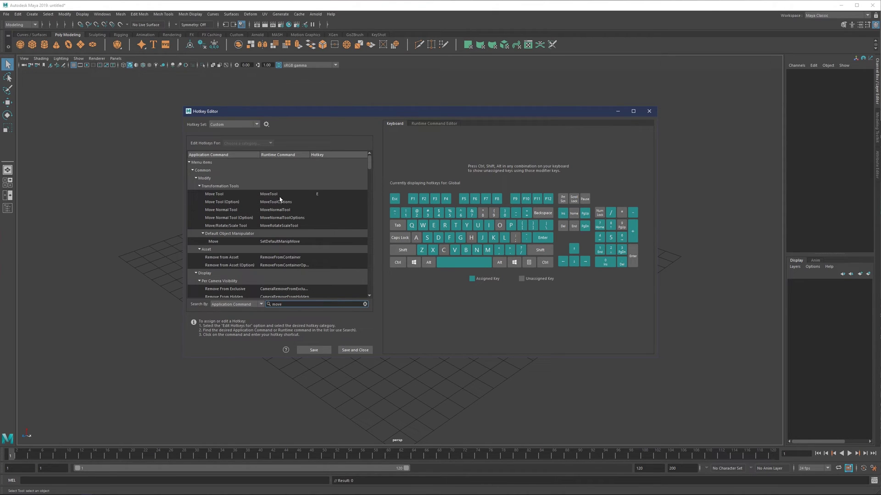
- View the Move Tool's settings window and close it without changing any option
{"action": "double_click", "coordinate": [7, 103]}
{"action": "left_click_drag", "start_coordinate": [68, 64], "coordinate": [533, 93]}
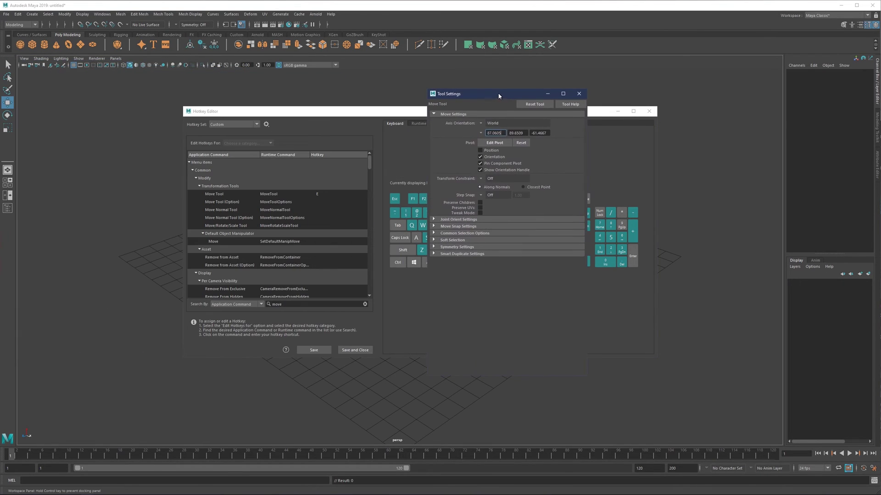
{"action": "left_click", "coordinate": [551, 94]}
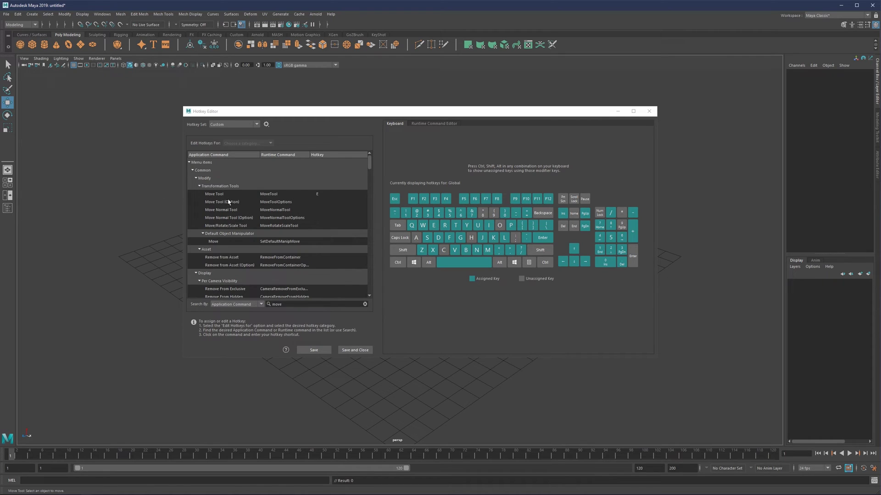
{"action": "double_click", "coordinate": [8, 102]}
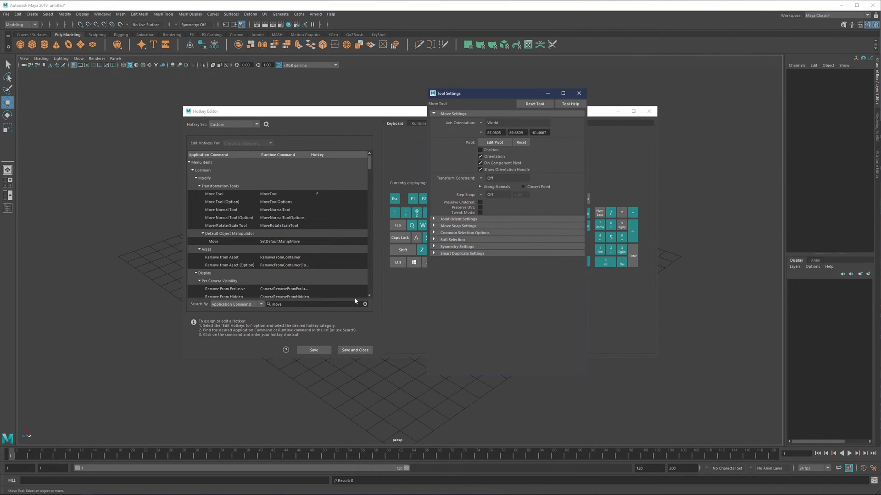
{"action": "left_click", "coordinate": [579, 93]}
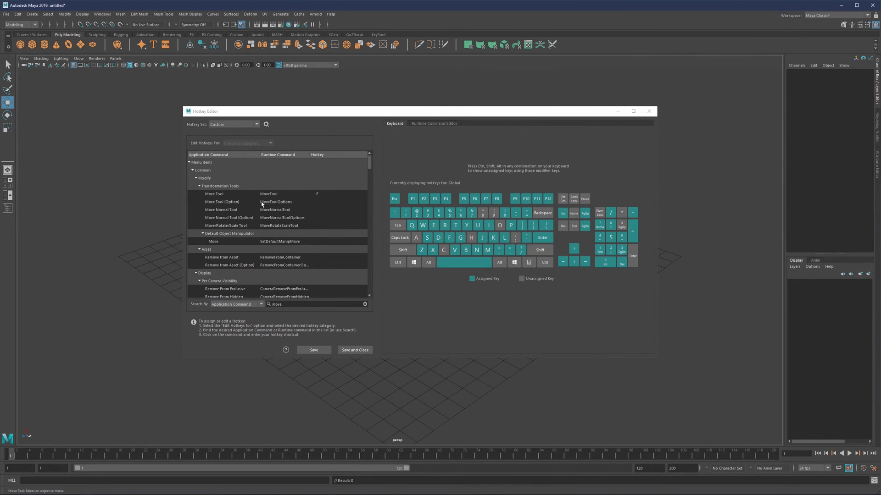
- Open the Move Tool's hotkey for editing, confirm the existing assignment, and save the hotkey settings
{"action": "left_click", "coordinate": [215, 195]}
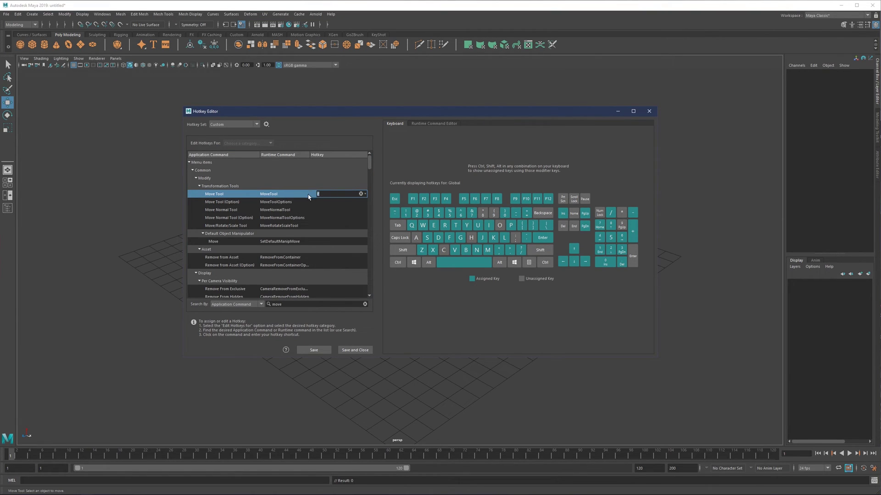
{"action": "double_click", "coordinate": [325, 196]}
{"action": "key", "text": "Return"}
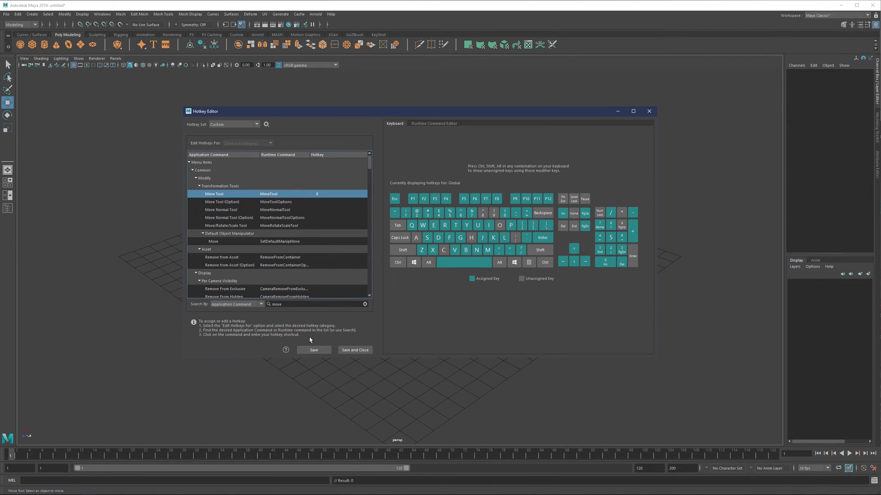
{"action": "left_click", "coordinate": [313, 349]}
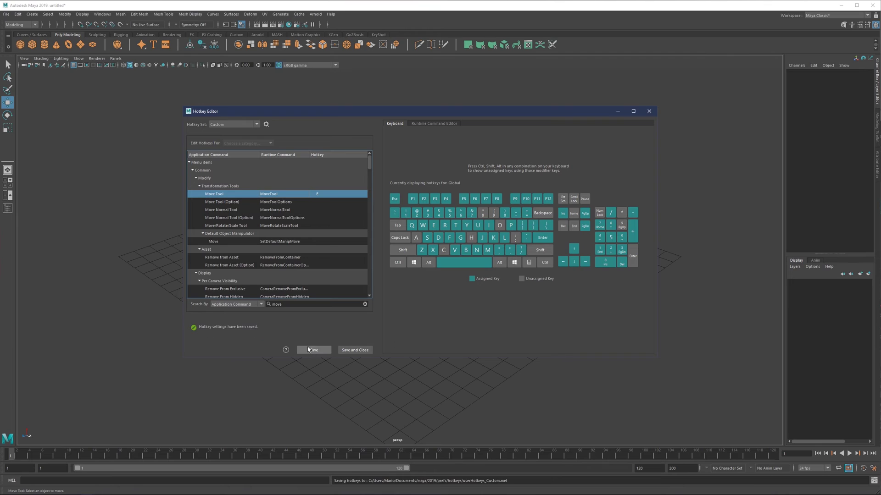
- Search the application commands for "scale" and check the hotkey assigned to the Scale Tool
{"action": "left_click", "coordinate": [365, 305]}
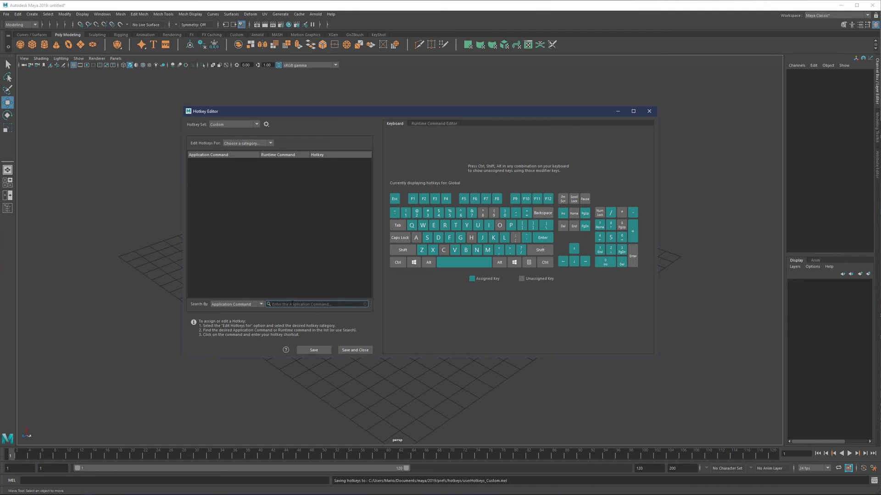
{"action": "type", "text": "scale"}
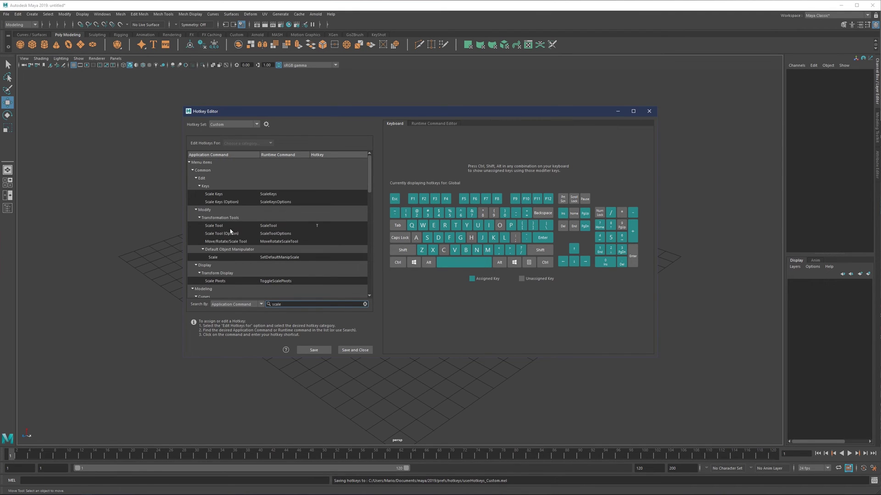
{"action": "left_click", "coordinate": [219, 226]}
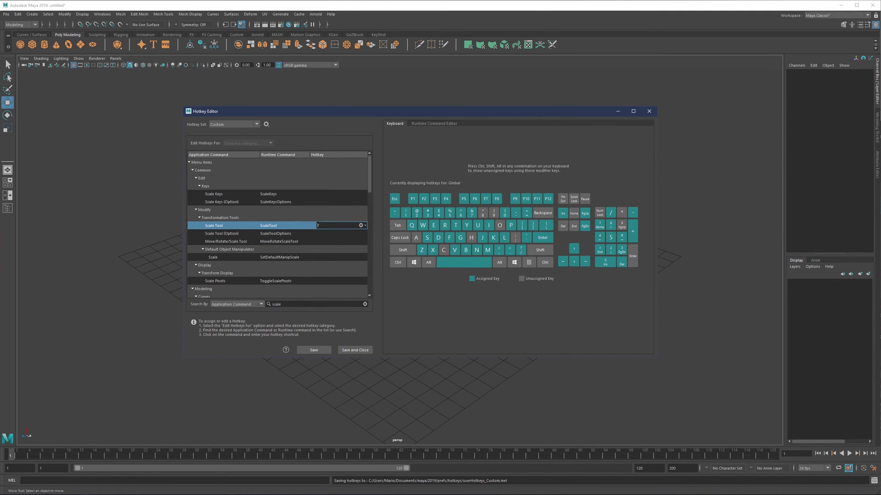
{"action": "left_click", "coordinate": [272, 224]}
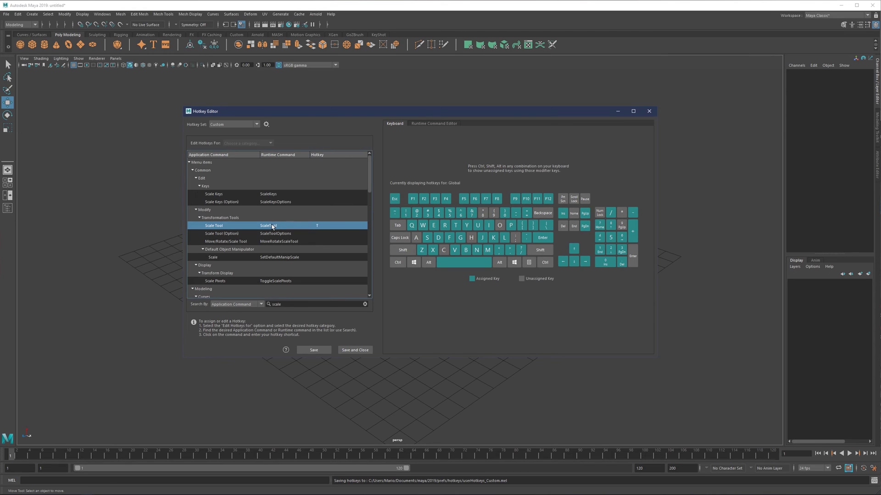
{"action": "left_click", "coordinate": [365, 304]}
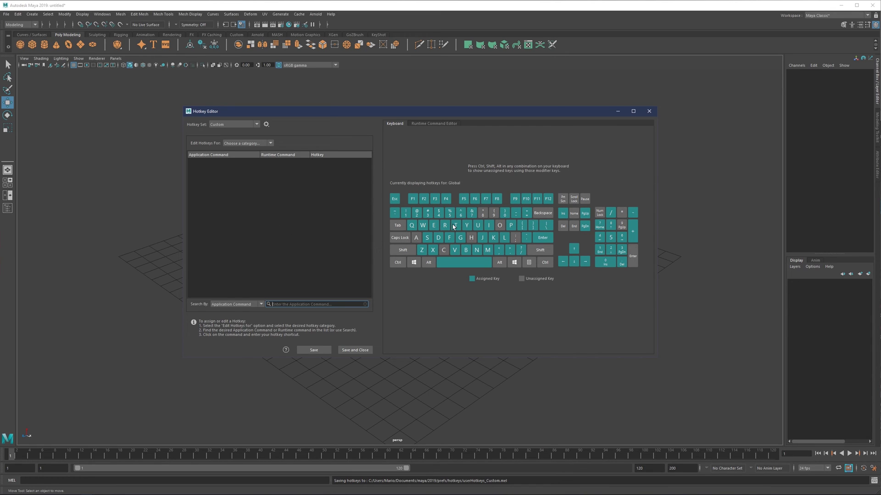
- Inspect the commands assigned to the T key and the Runtime Command Editor, and close the Hotkey Editor
{"action": "mouse_move", "coordinate": [453, 226]}
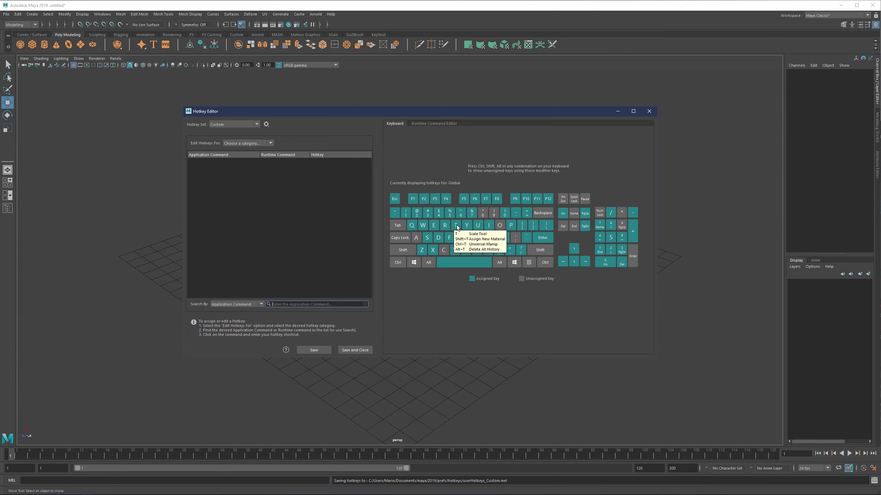
{"action": "left_click", "coordinate": [423, 124]}
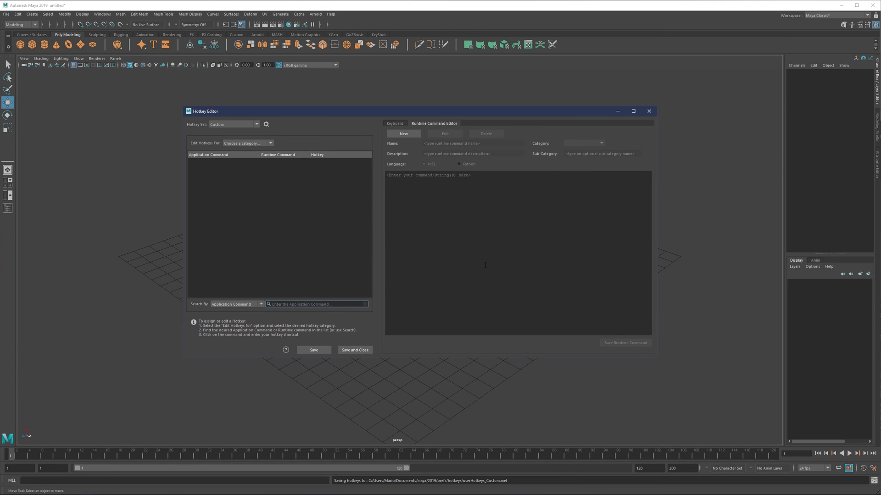
{"action": "left_click", "coordinate": [396, 124]}
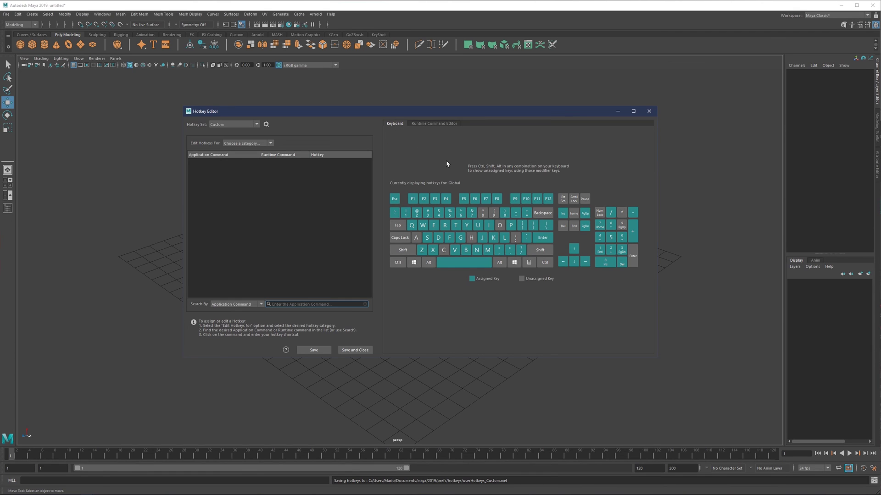
{"action": "left_click", "coordinate": [649, 112]}
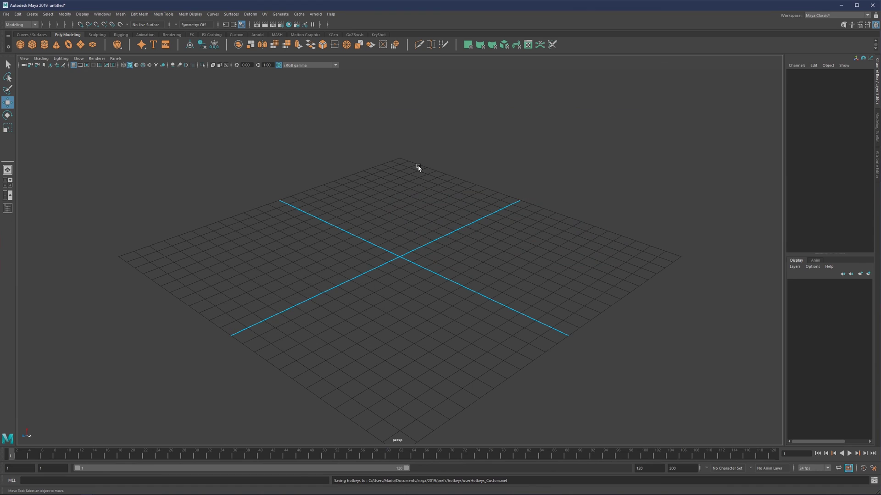